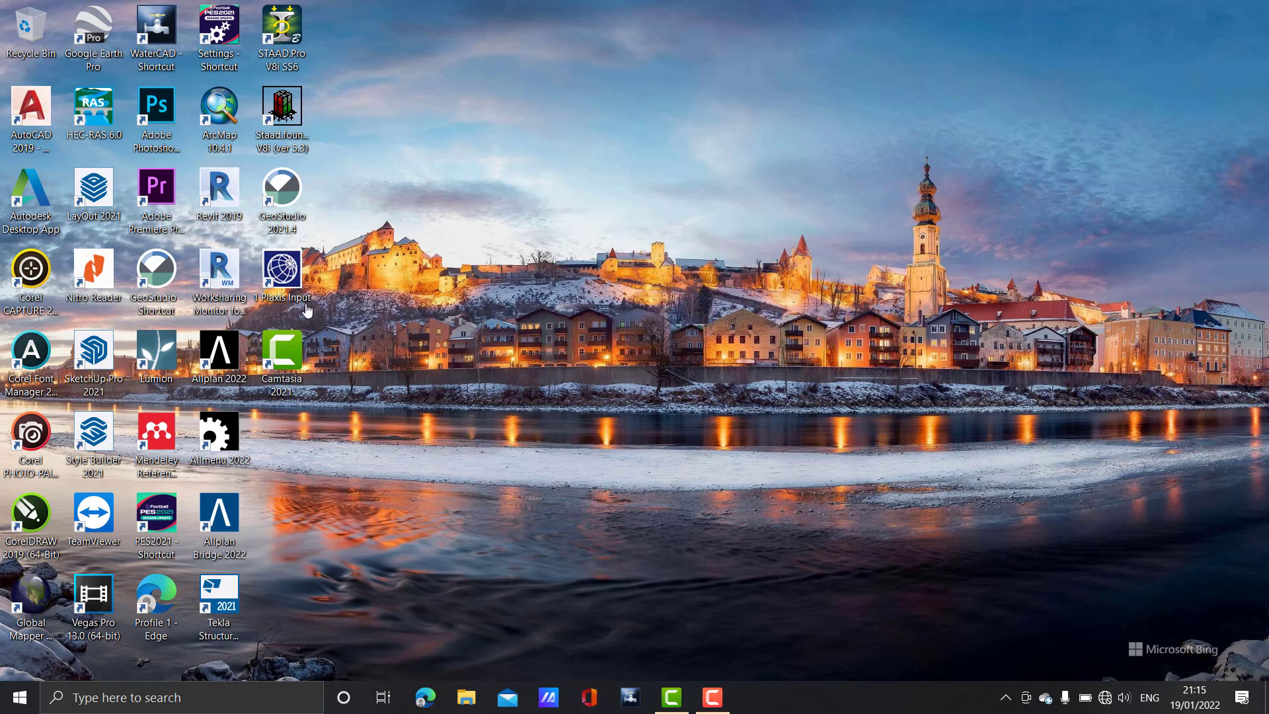
Launch GeoStudio 2018 R2 from its desktop shortcut
{"action": "double_click", "coordinate": [185, 281]}
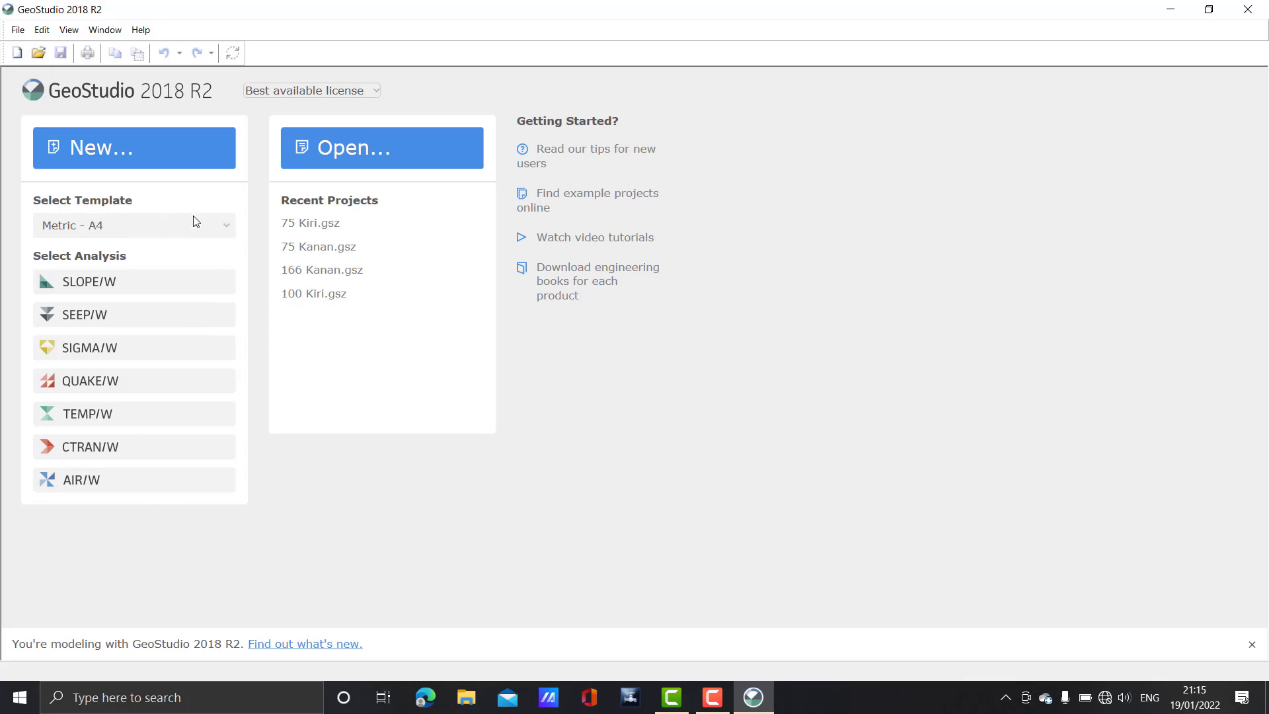
Pick the Metric - A4 template and start a new project from it
{"action": "left_click", "coordinate": [209, 226]}
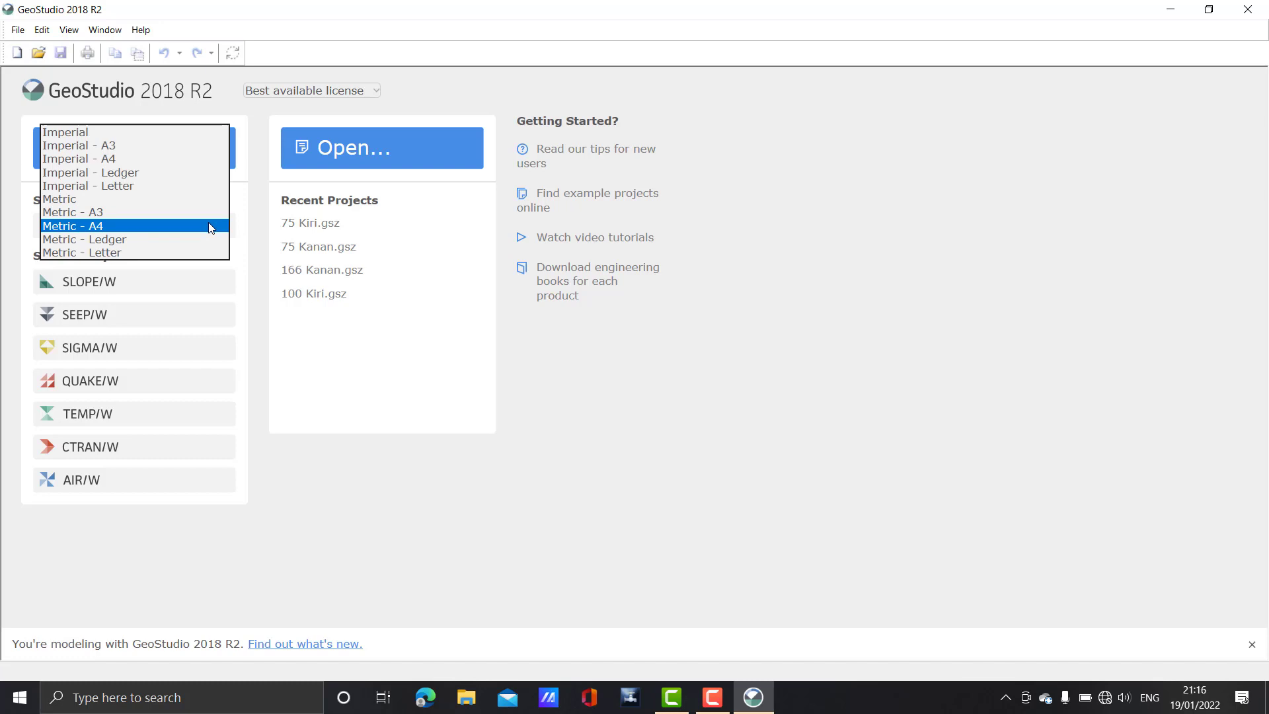
{"action": "left_click", "coordinate": [209, 226]}
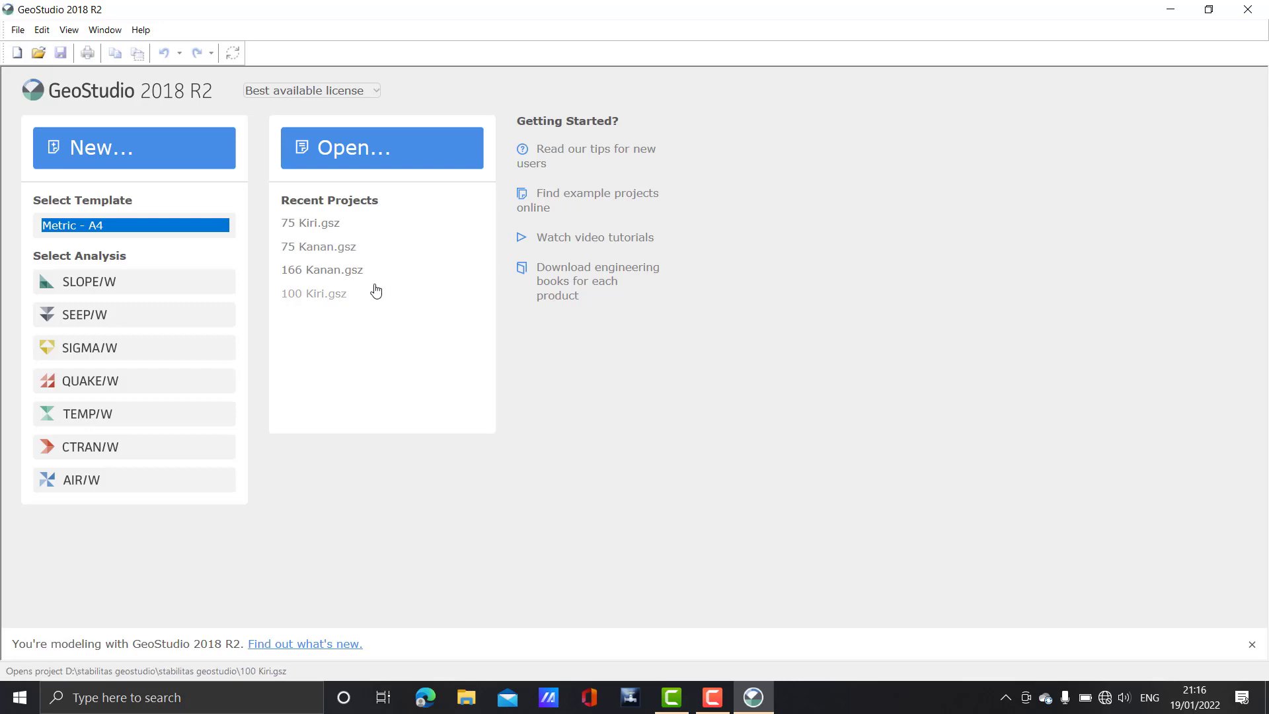
{"action": "left_click", "coordinate": [207, 174]}
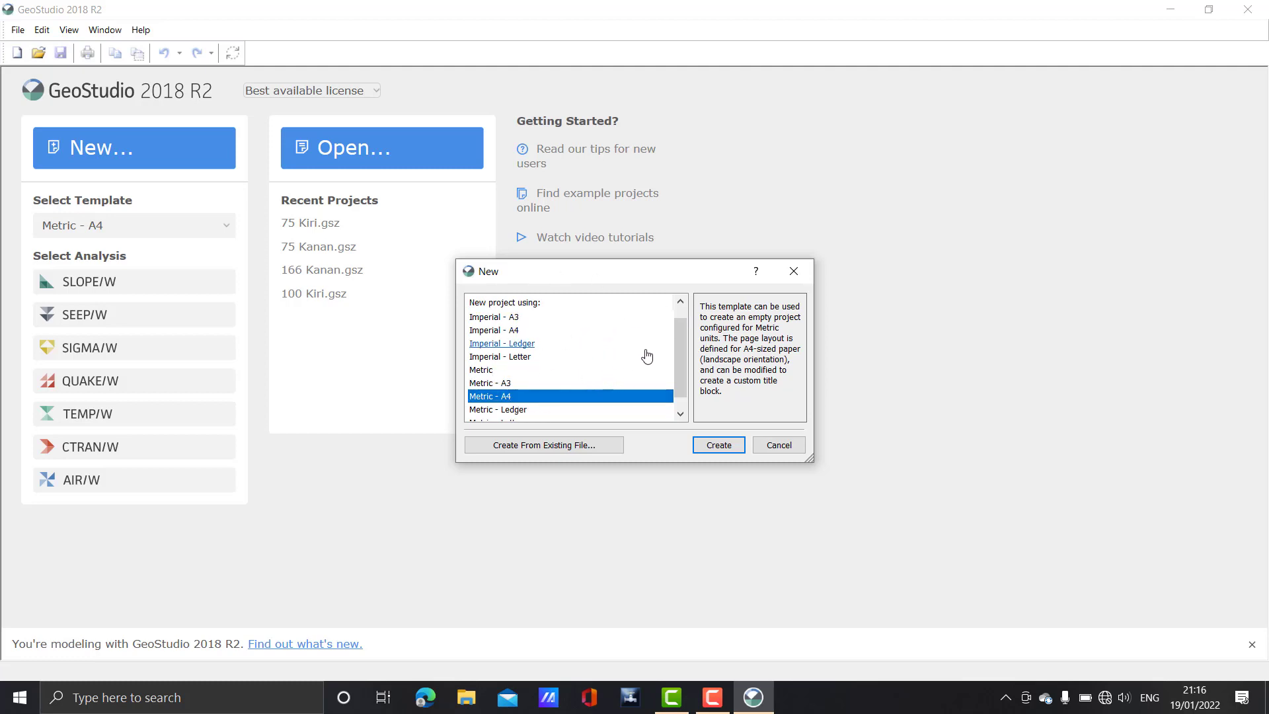
Create the Metric - A4 project titled 'Stabilitas Tanggul Sungai' and enter the author's name
{"action": "left_click", "coordinate": [736, 445]}
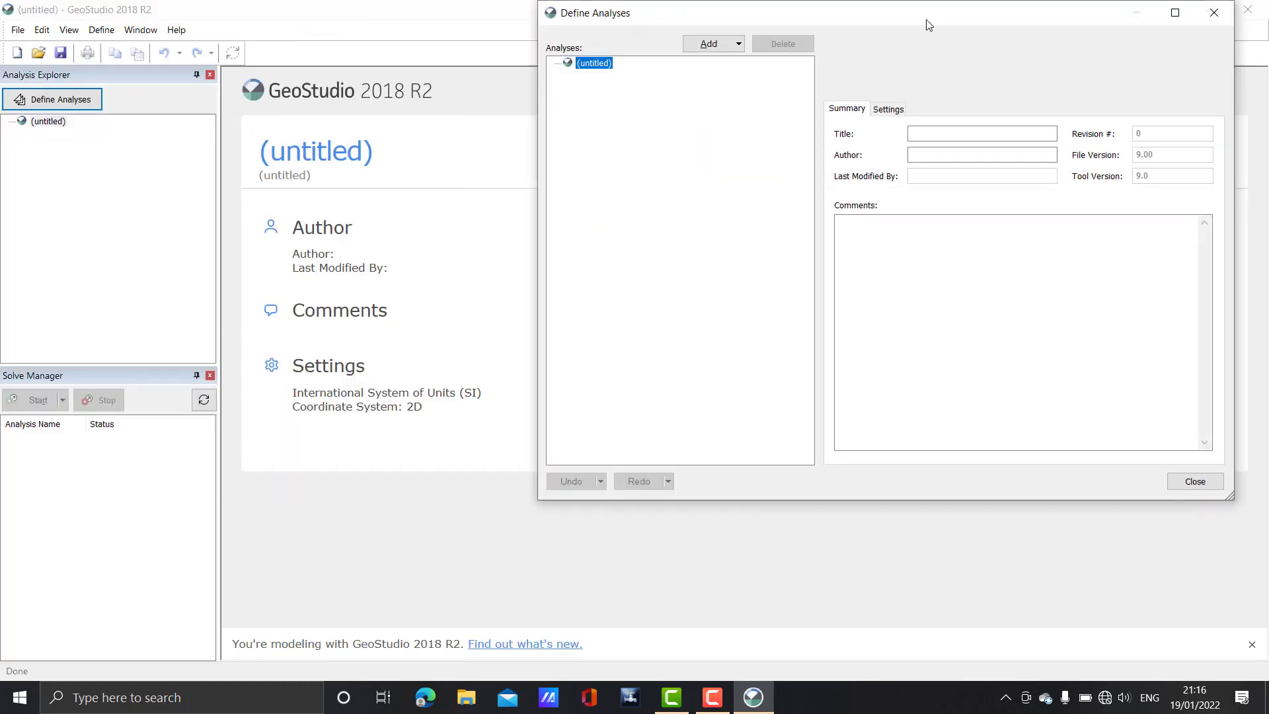
{"action": "left_click_drag", "start_coordinate": [928, 24], "coordinate": [826, 82]}
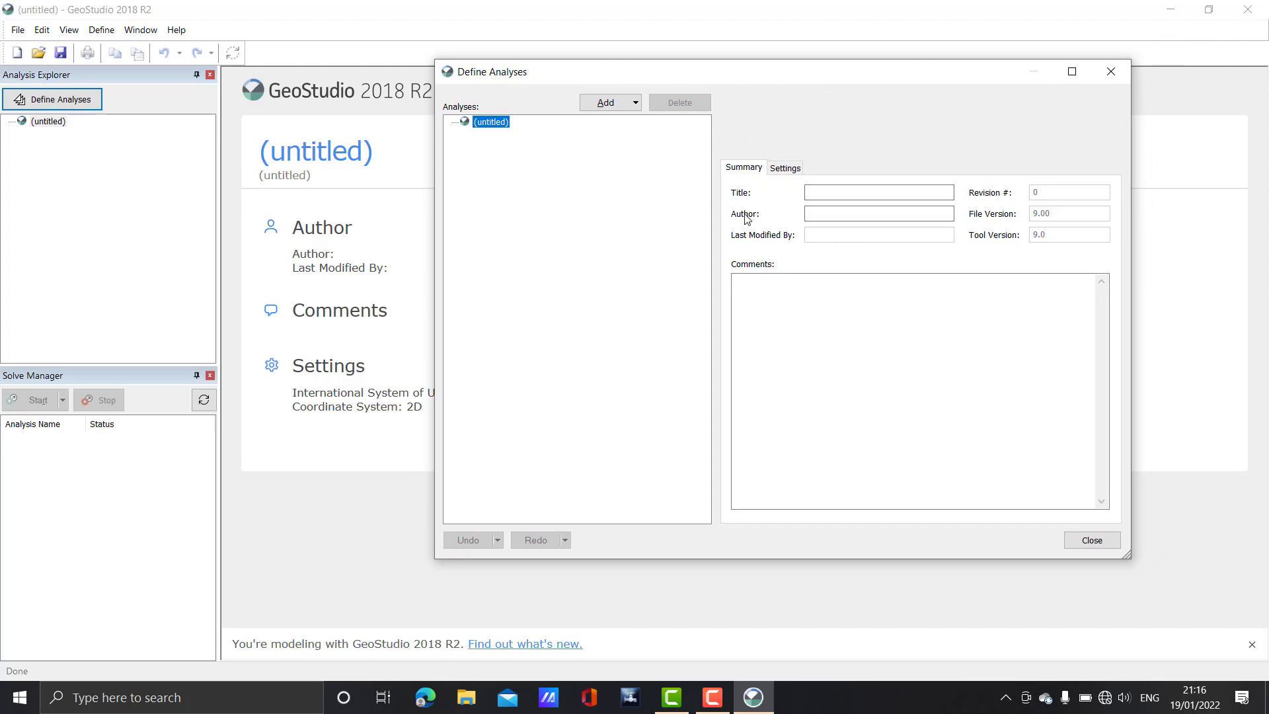
{"action": "left_click", "coordinate": [840, 186]}
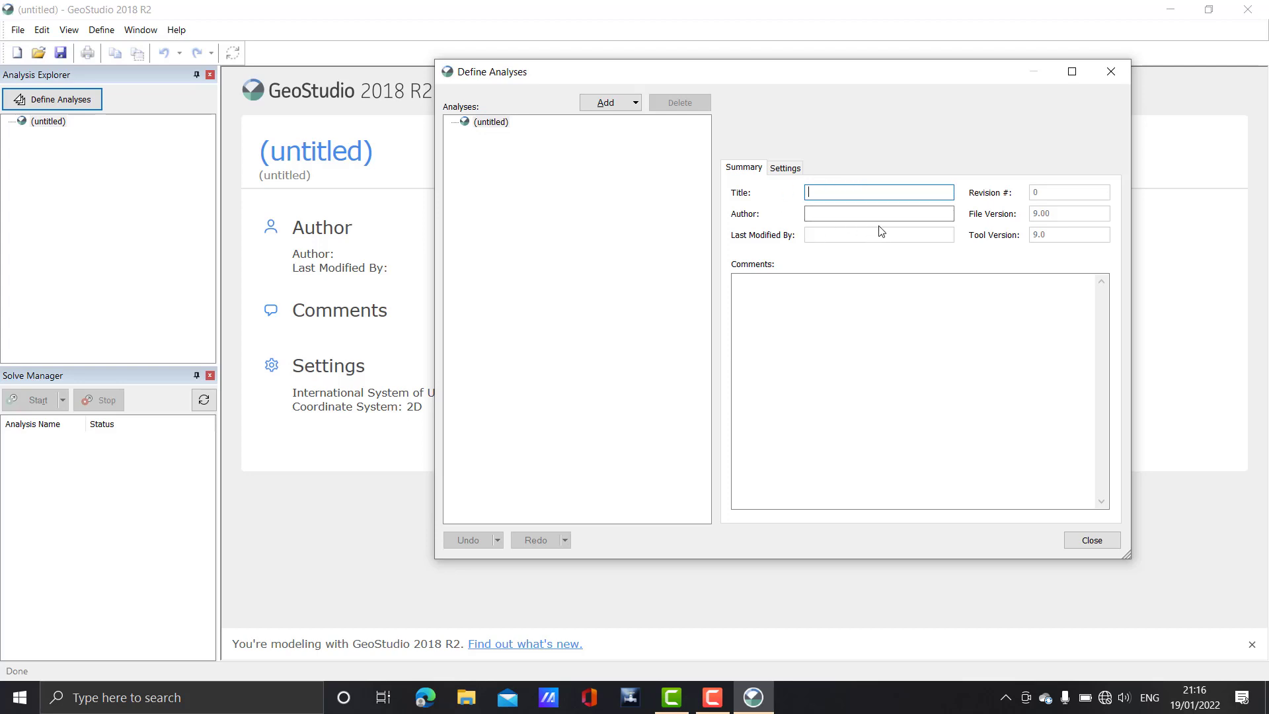
{"action": "type", "text": "Stabilitas Tanggul Sungai"}
{"action": "key", "text": "Return"}
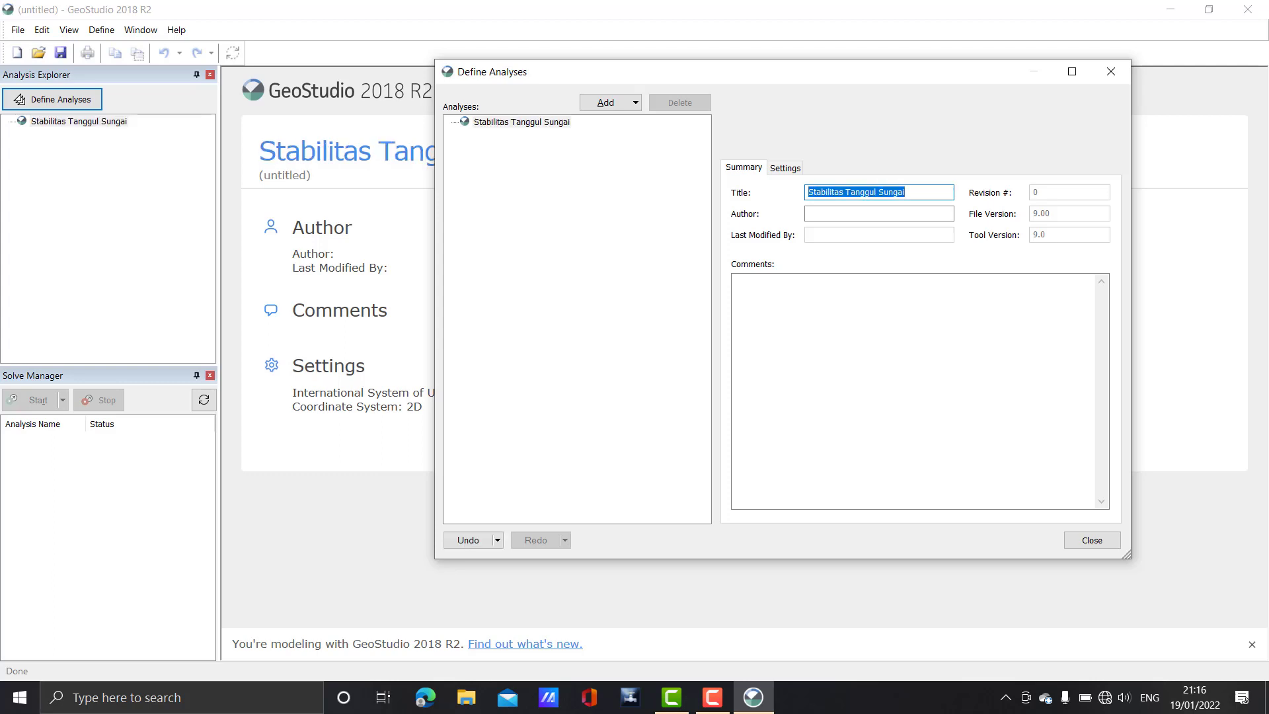
{"action": "left_click", "coordinate": [851, 215]}
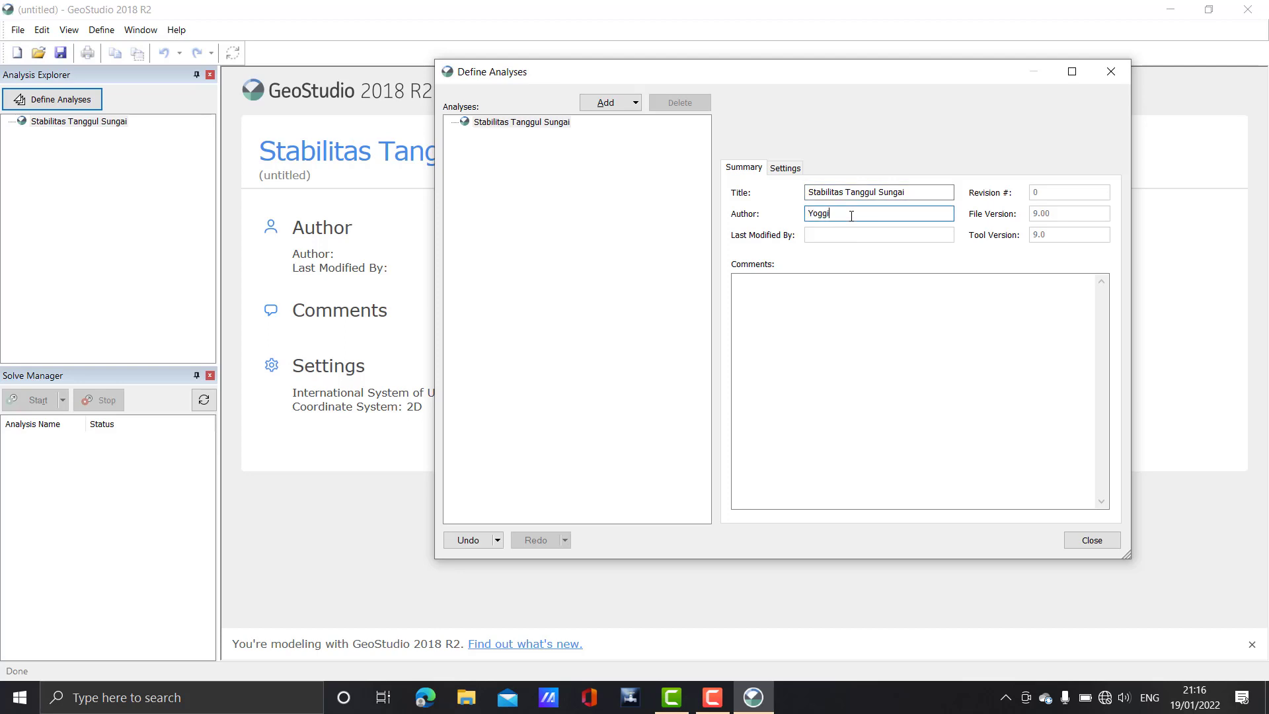
{"action": "type", "text": "Yoggi Fracasnofa"}
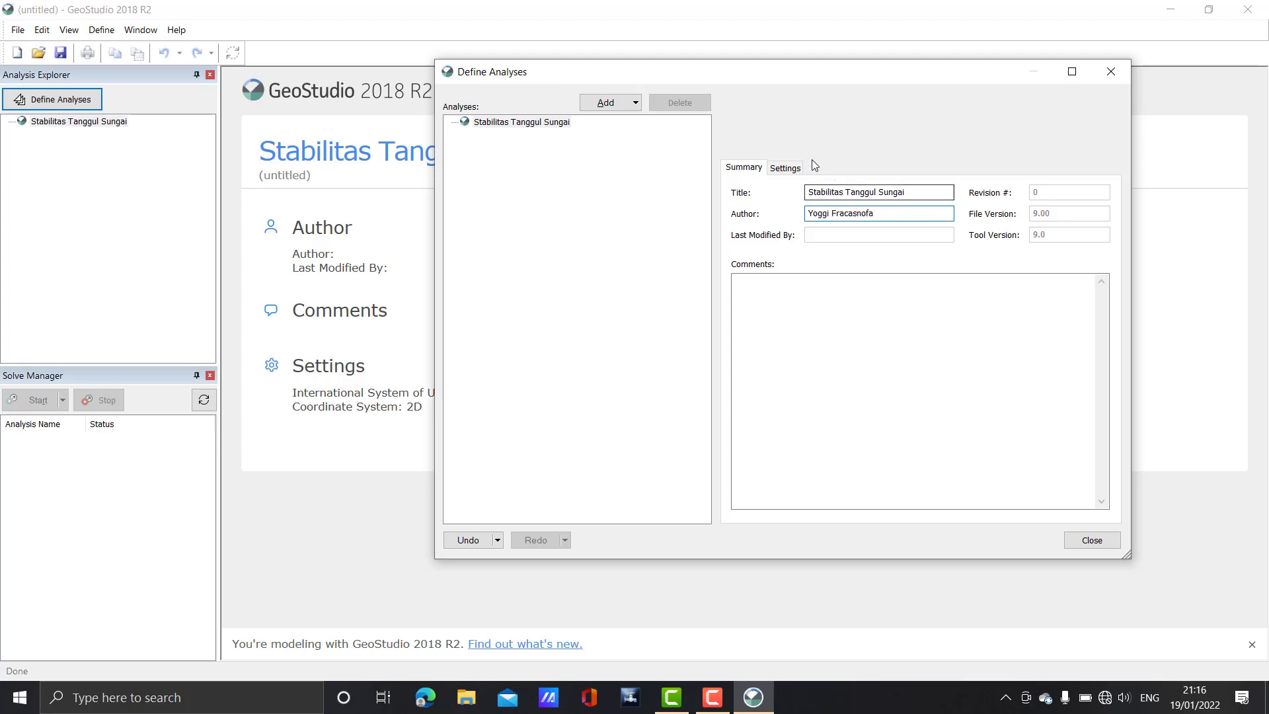
{"action": "left_click", "coordinate": [785, 168]}
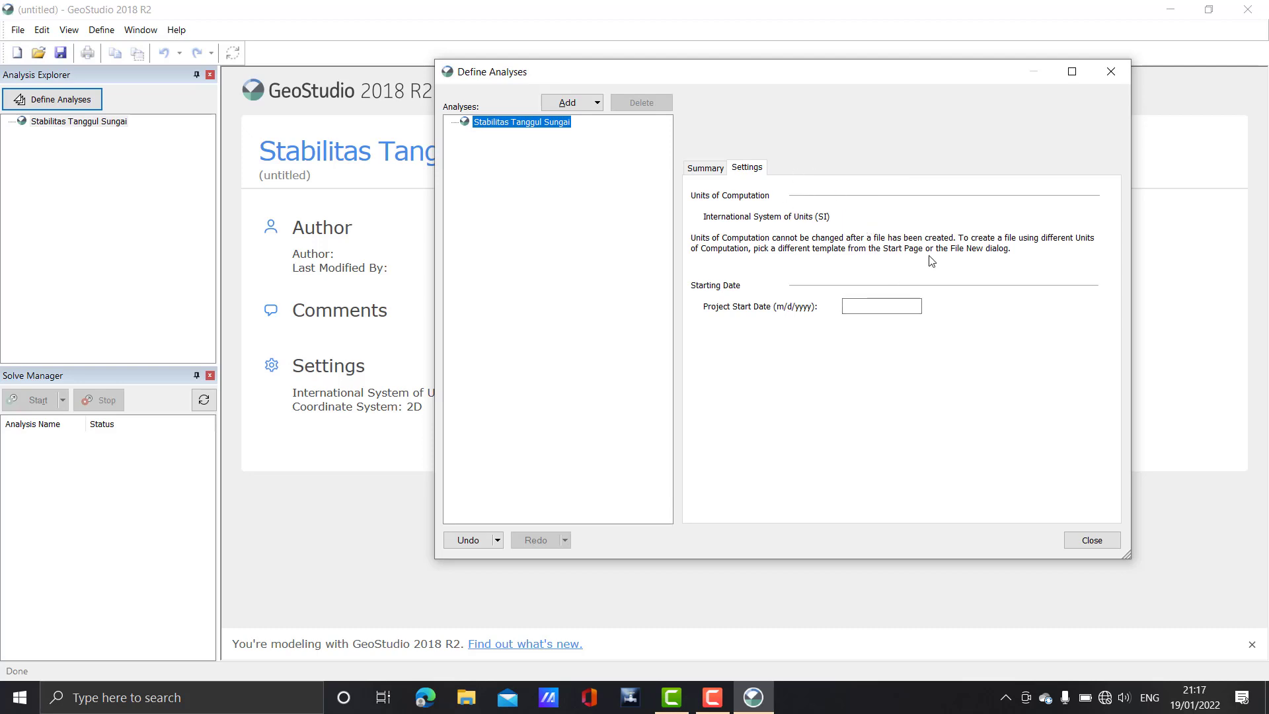
Set the project start date to 01/19/2021
{"action": "left_click", "coordinate": [867, 307]}
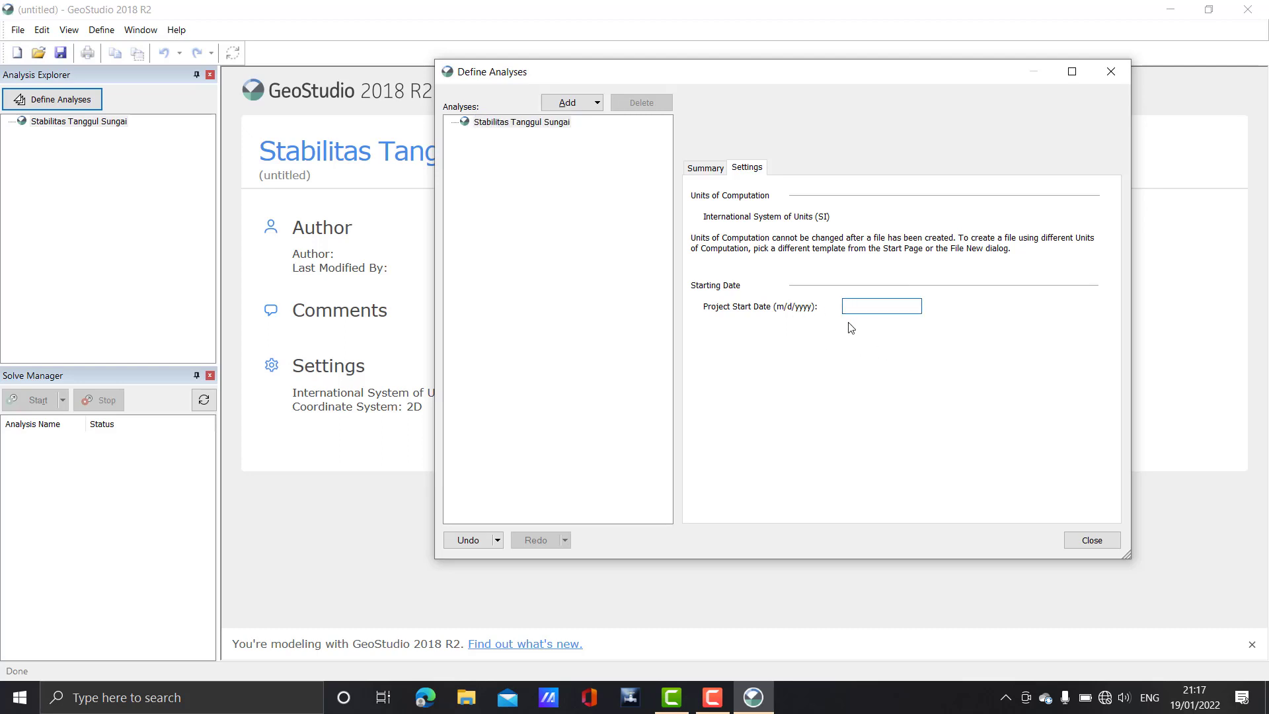
{"action": "type", "text": "01/19/2021"}
{"action": "key", "text": "Return"}
Show the SLOPE/W analysis types available to add
{"action": "left_click", "coordinate": [597, 103]}
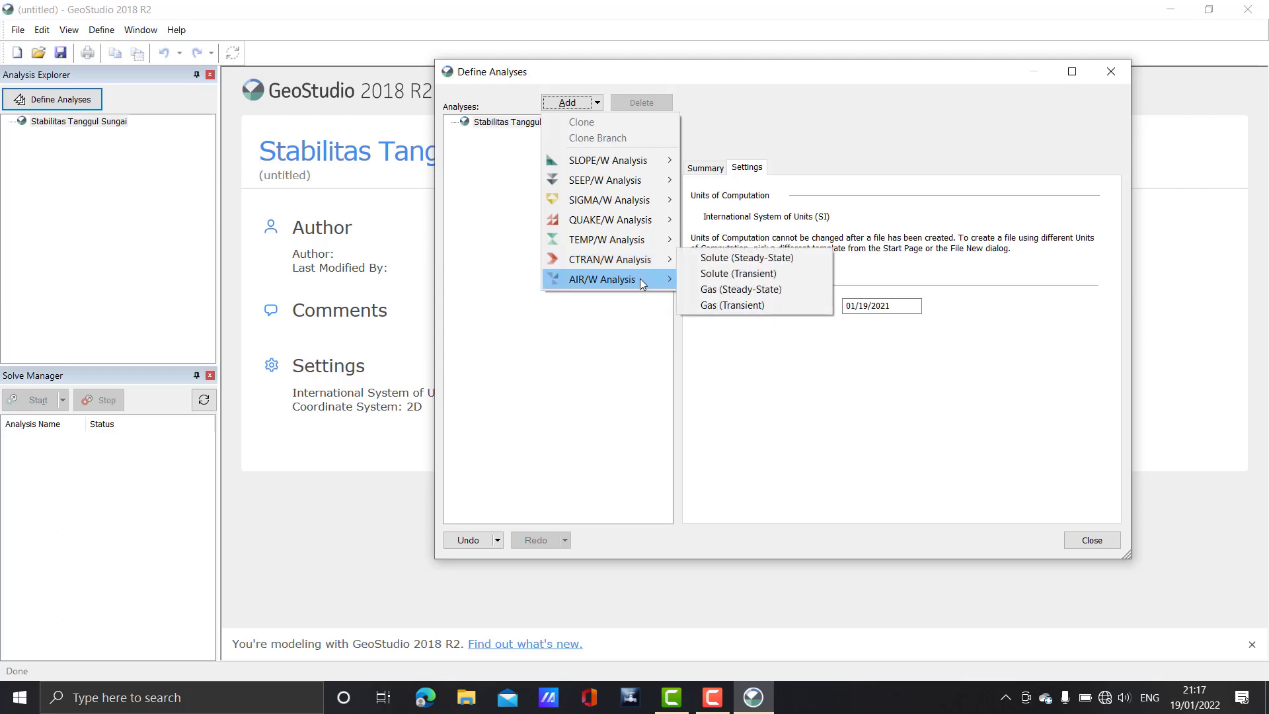
{"action": "mouse_move", "coordinate": [643, 284]}
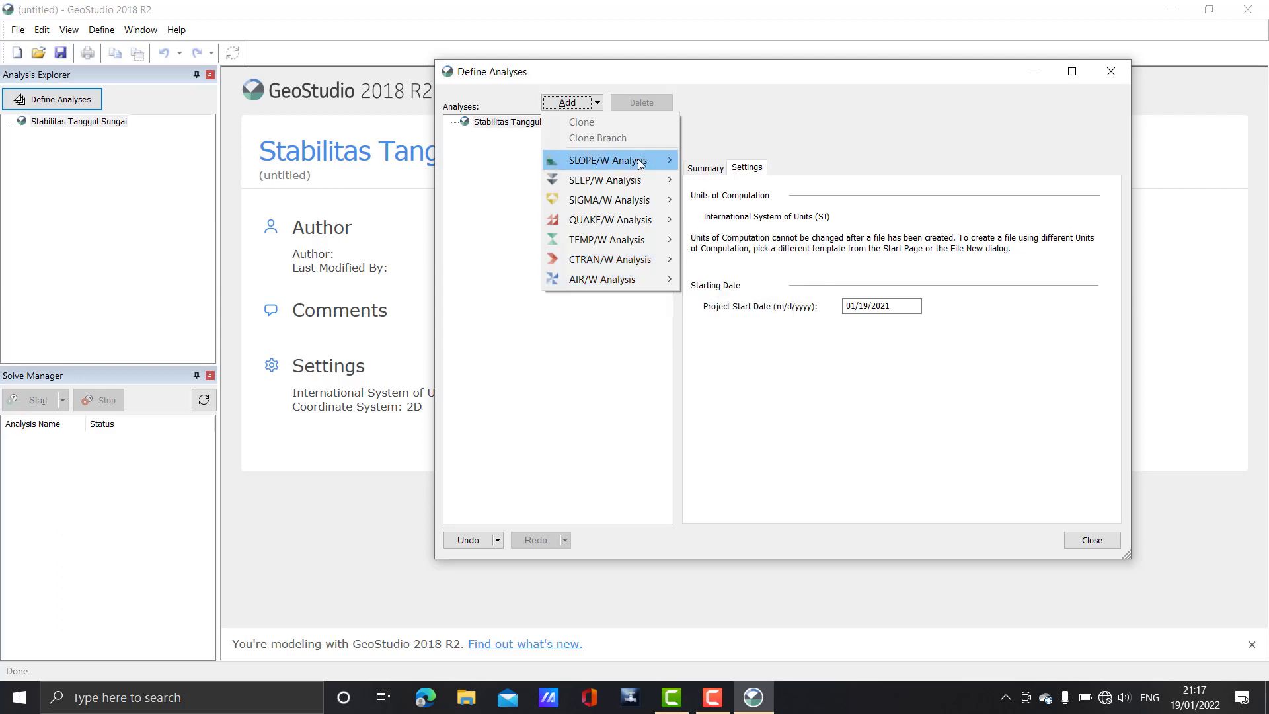
{"action": "mouse_move", "coordinate": [641, 164]}
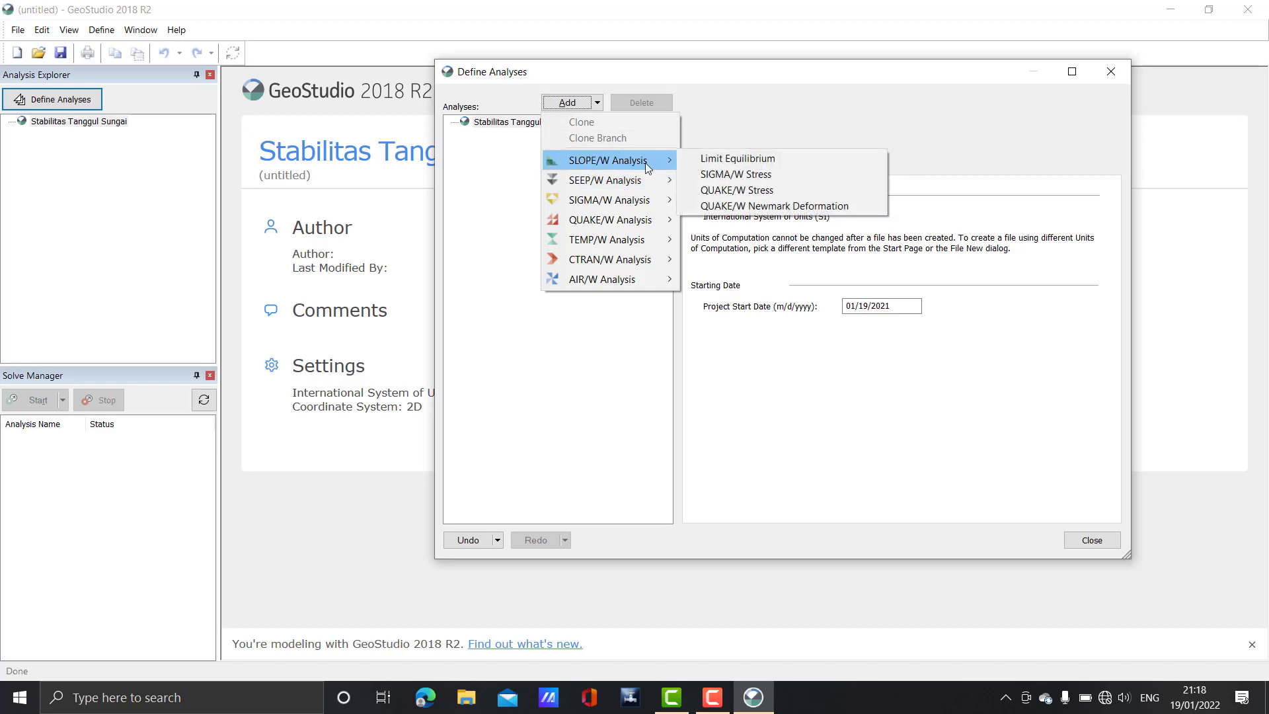
Add a Limit Equilibrium Slope Stability analysis keeping Morgenstern-Price with a Half-Sine side function
{"action": "left_click", "coordinate": [715, 164]}
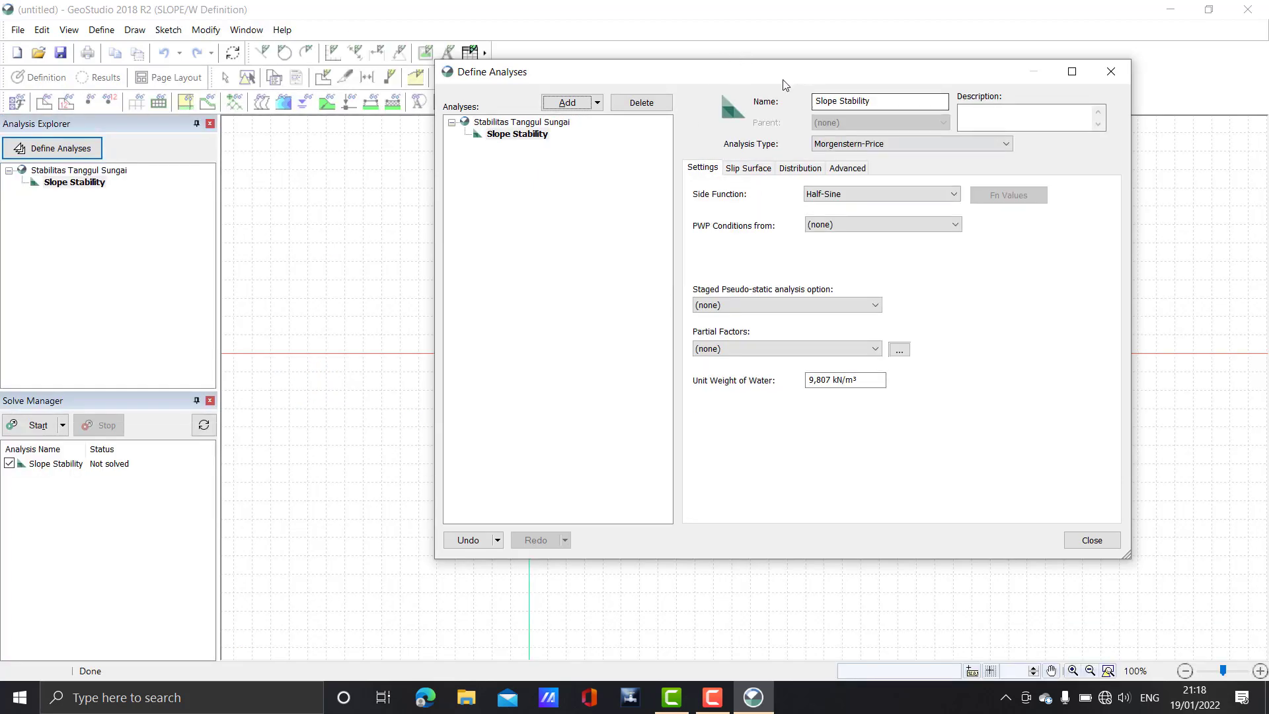
{"action": "left_click_drag", "start_coordinate": [787, 79], "coordinate": [733, 82]}
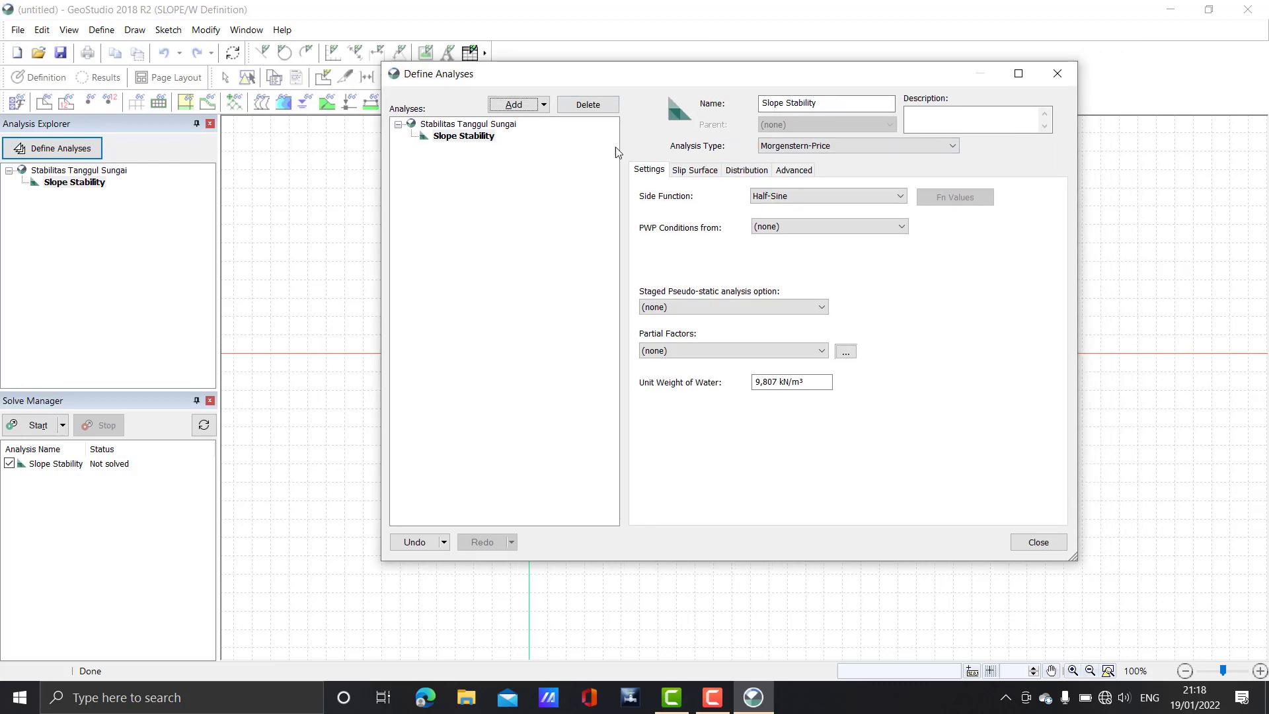
{"action": "left_click_drag", "start_coordinate": [760, 77], "coordinate": [743, 76]}
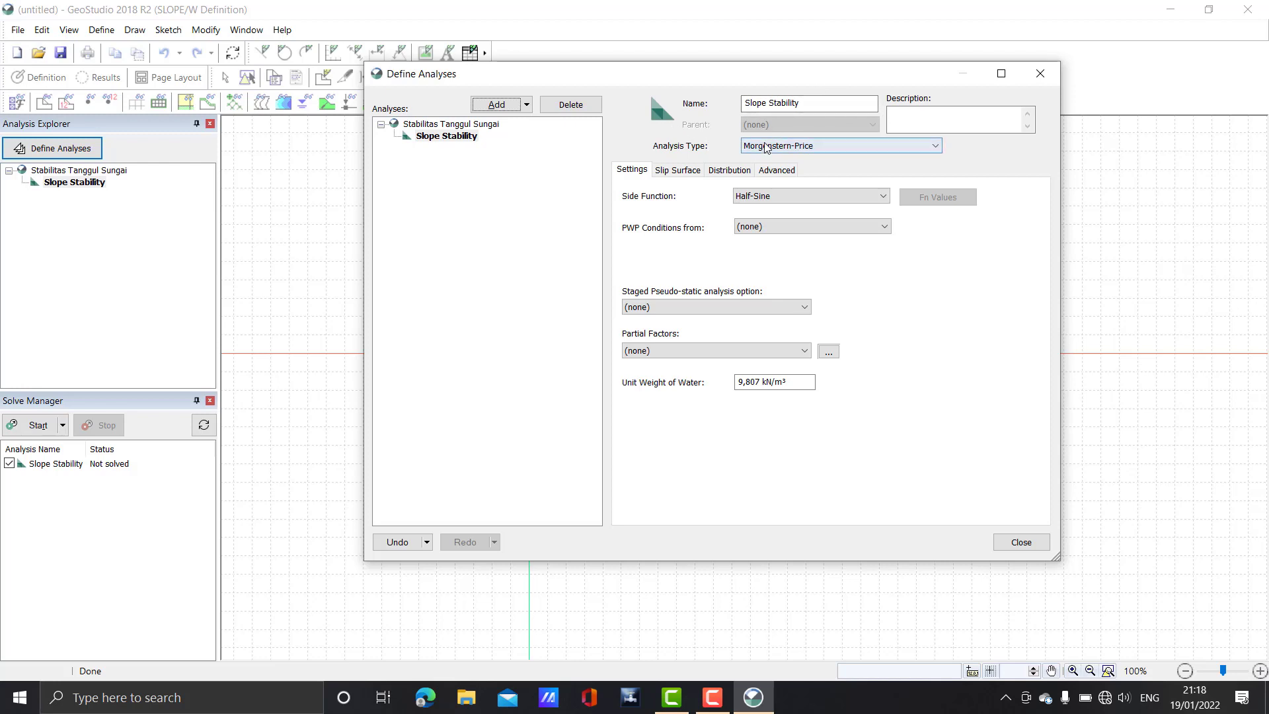
{"action": "left_click", "coordinate": [831, 147]}
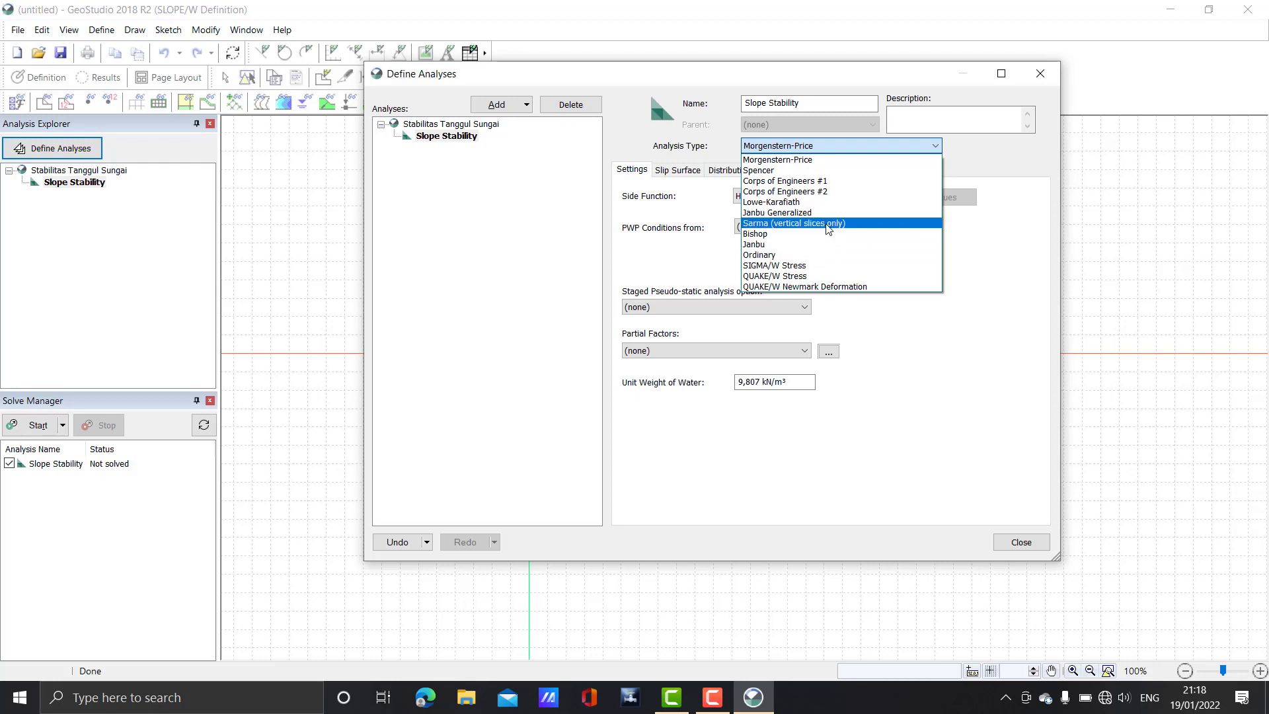
{"action": "left_click", "coordinate": [975, 255]}
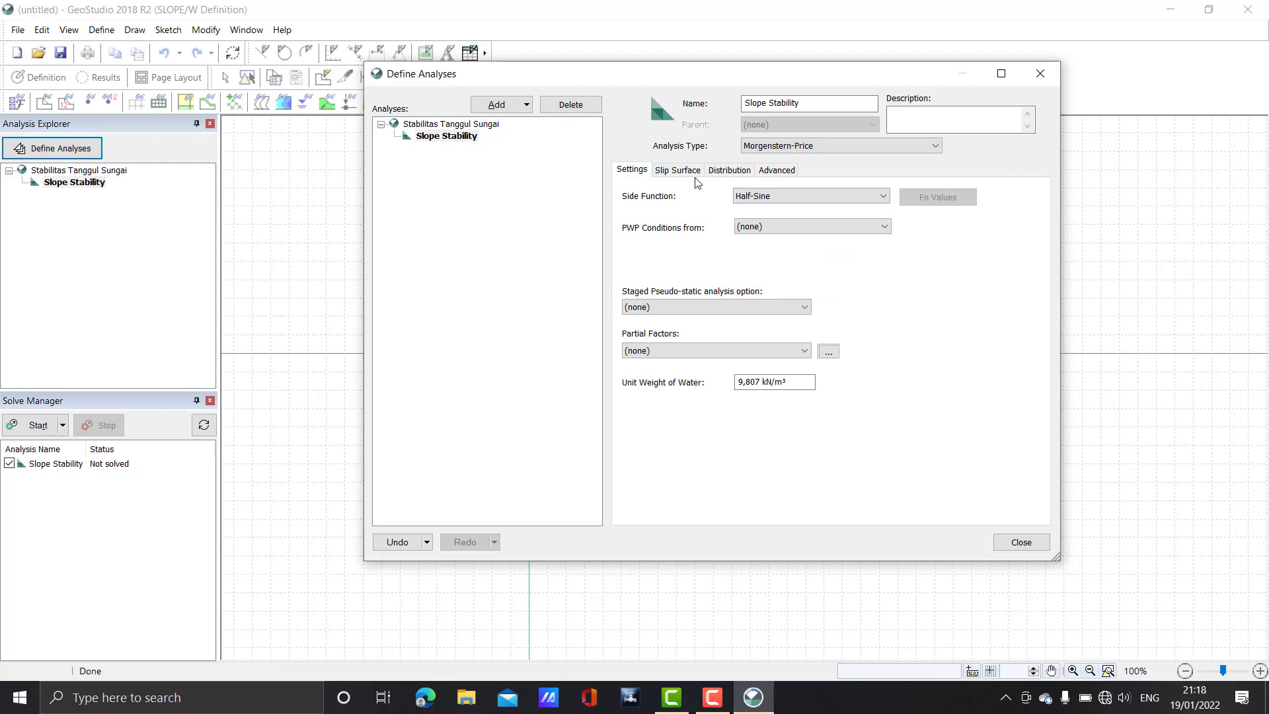
{"action": "left_click", "coordinate": [766, 202]}
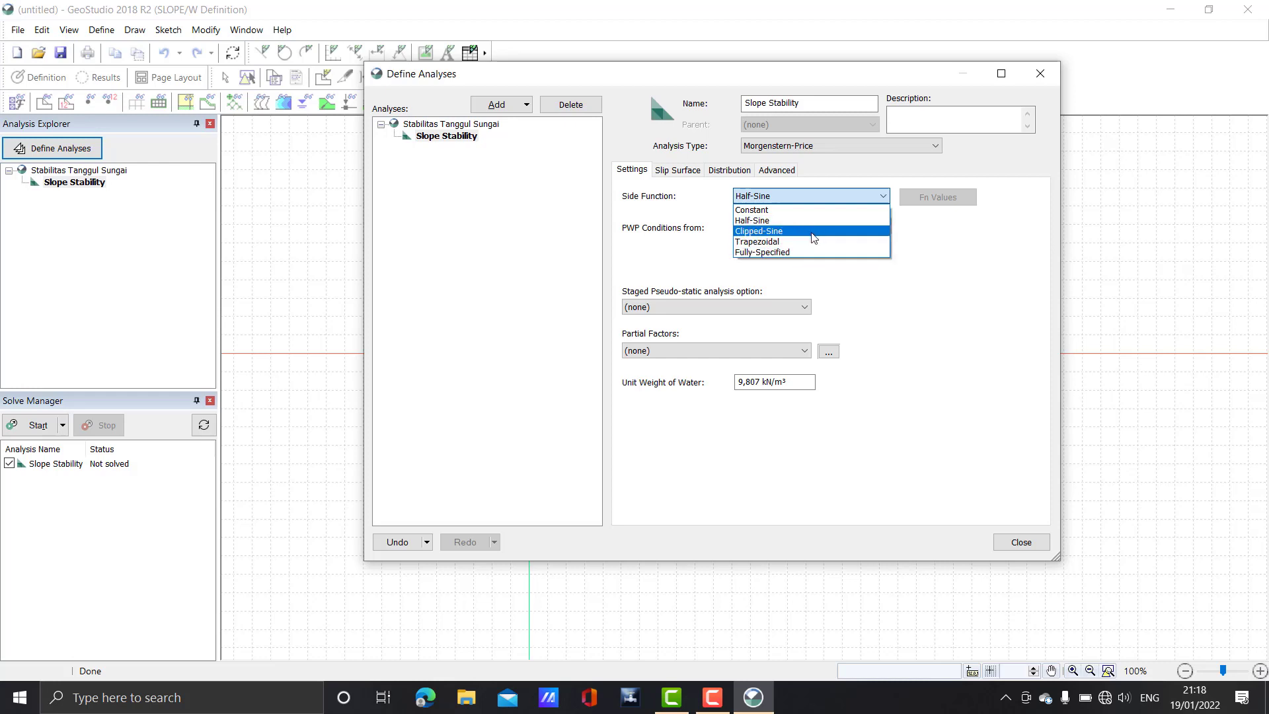
{"action": "left_click", "coordinate": [853, 292]}
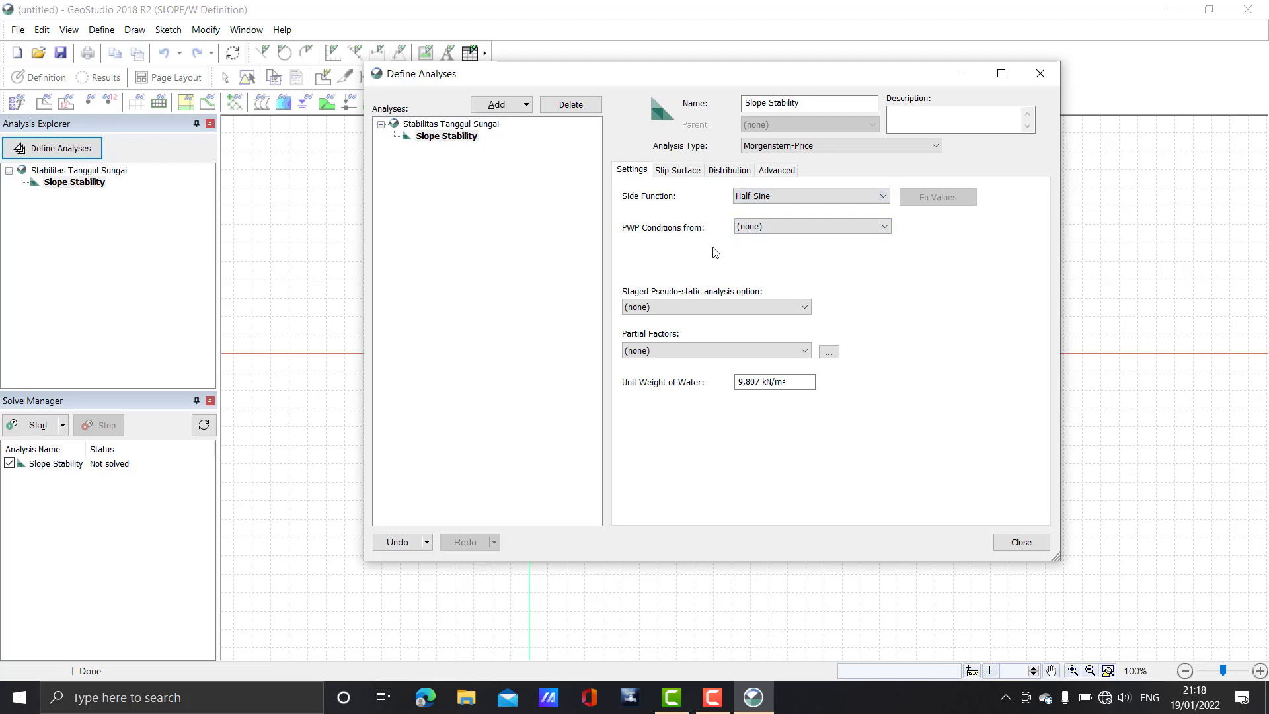
{"action": "left_click", "coordinate": [773, 227]}
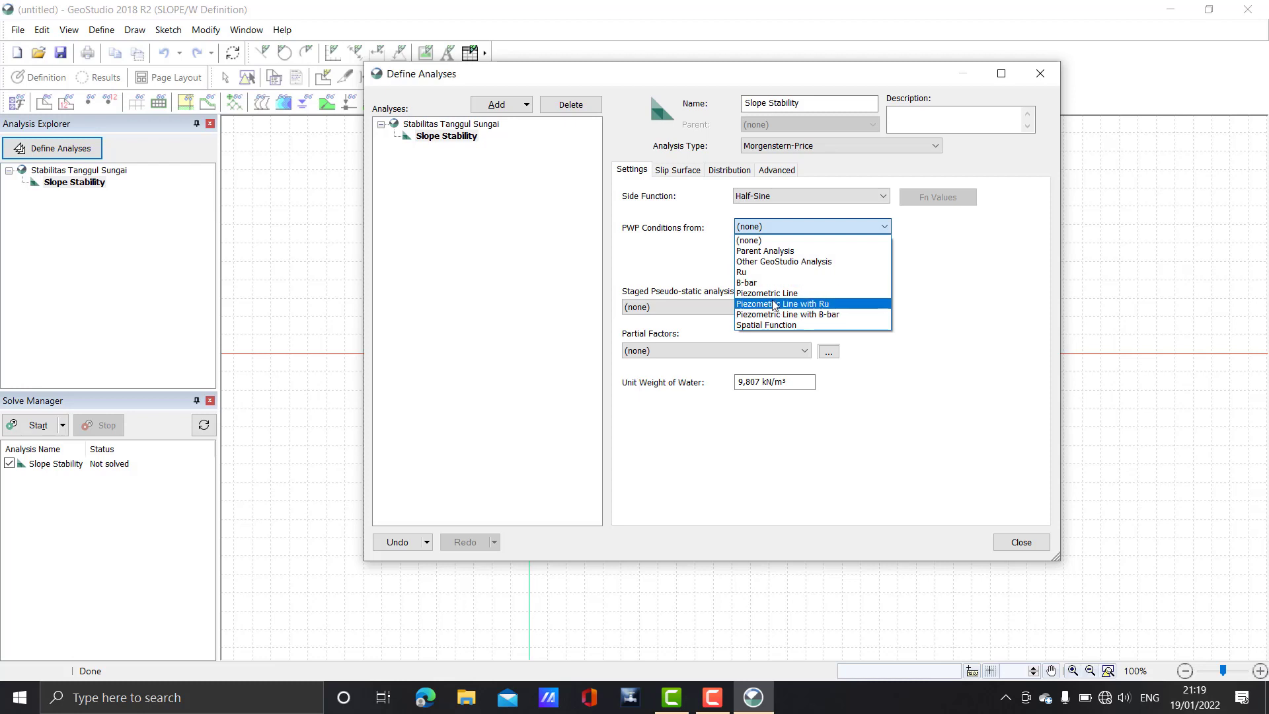
Keep pore-water pressure, partial factors and staged pseudo-static at (none); open the partial factors manager
{"action": "left_click", "coordinate": [904, 297]}
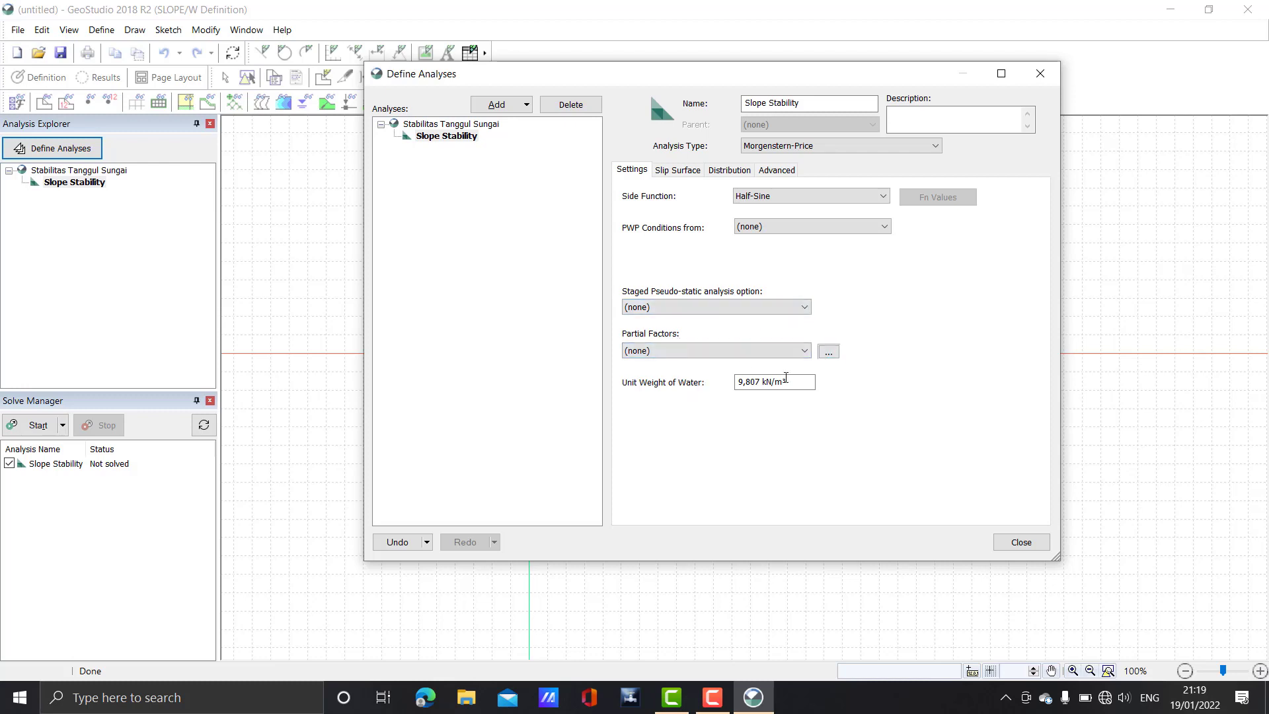
{"action": "left_click", "coordinate": [785, 354]}
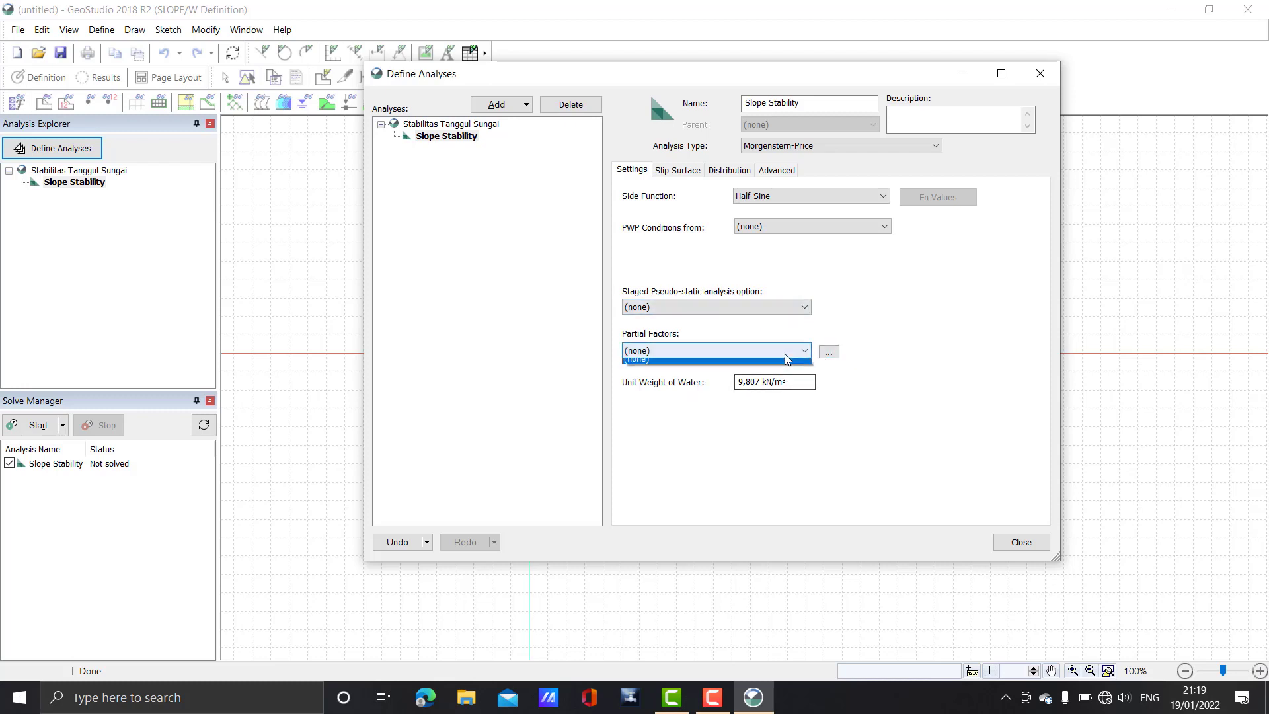
{"action": "left_click", "coordinate": [785, 353]}
{"action": "left_click", "coordinate": [778, 310]}
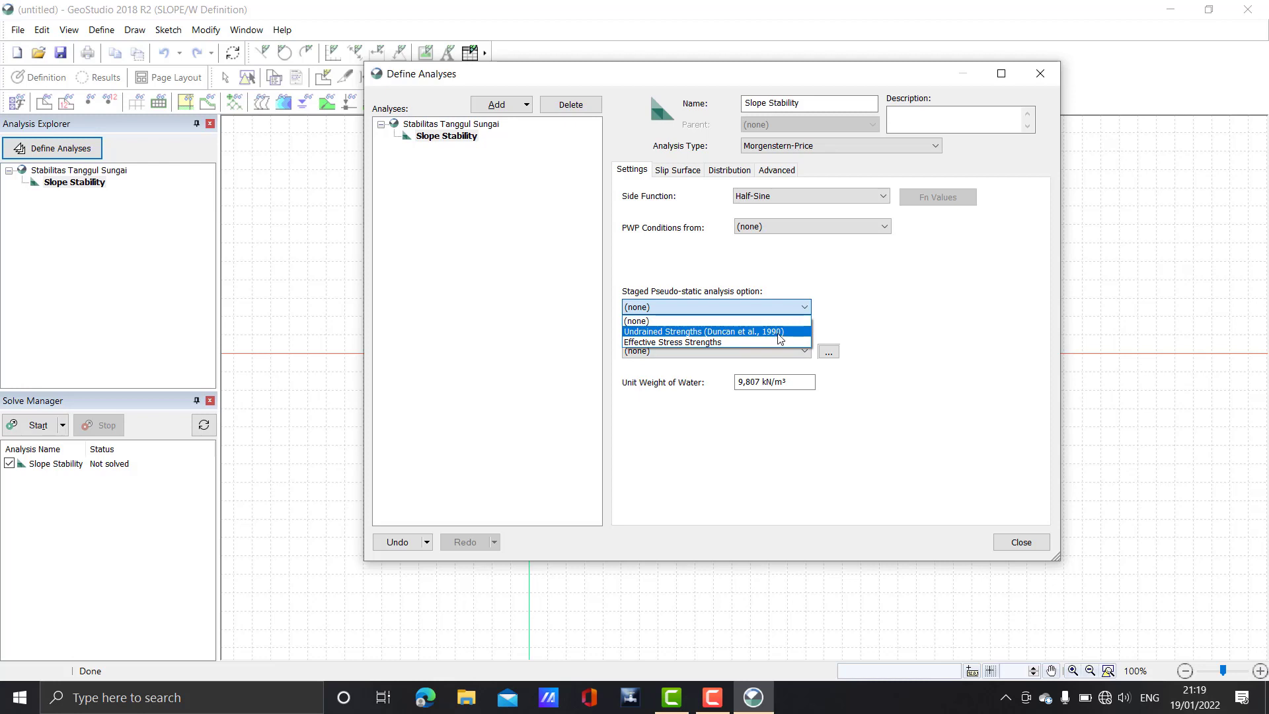
{"action": "left_click", "coordinate": [831, 338]}
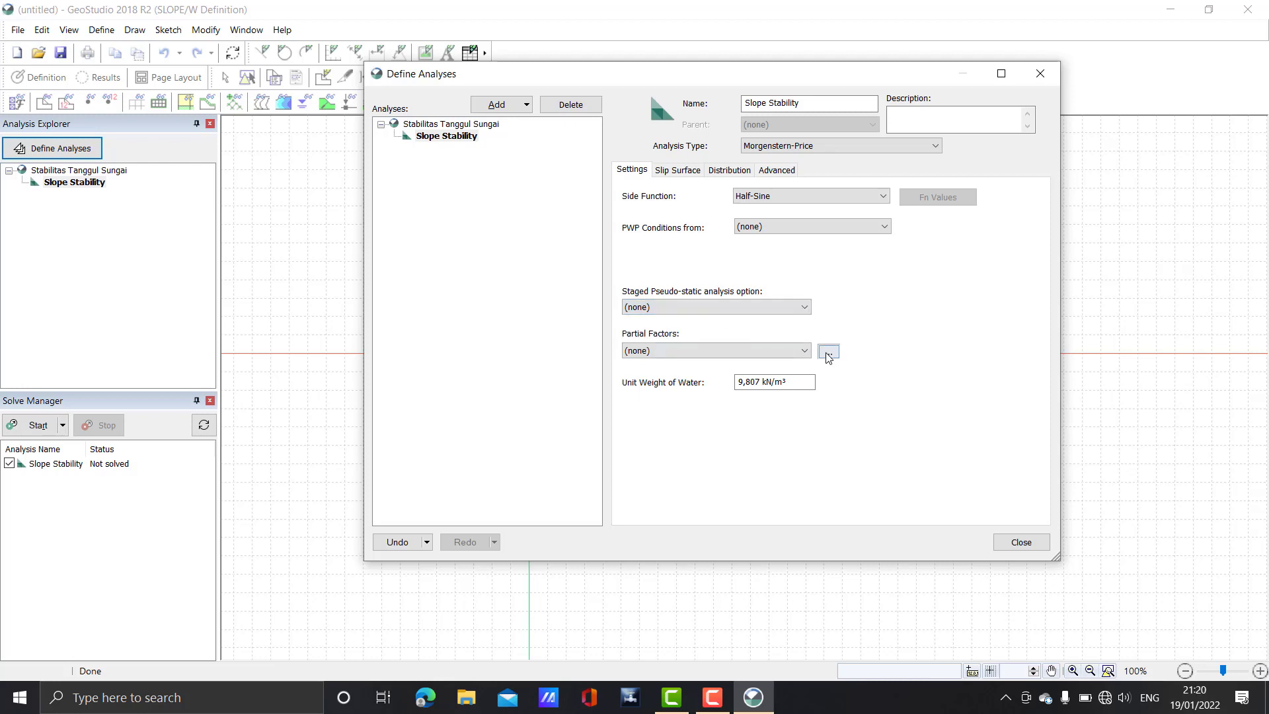
{"action": "left_click", "coordinate": [828, 352]}
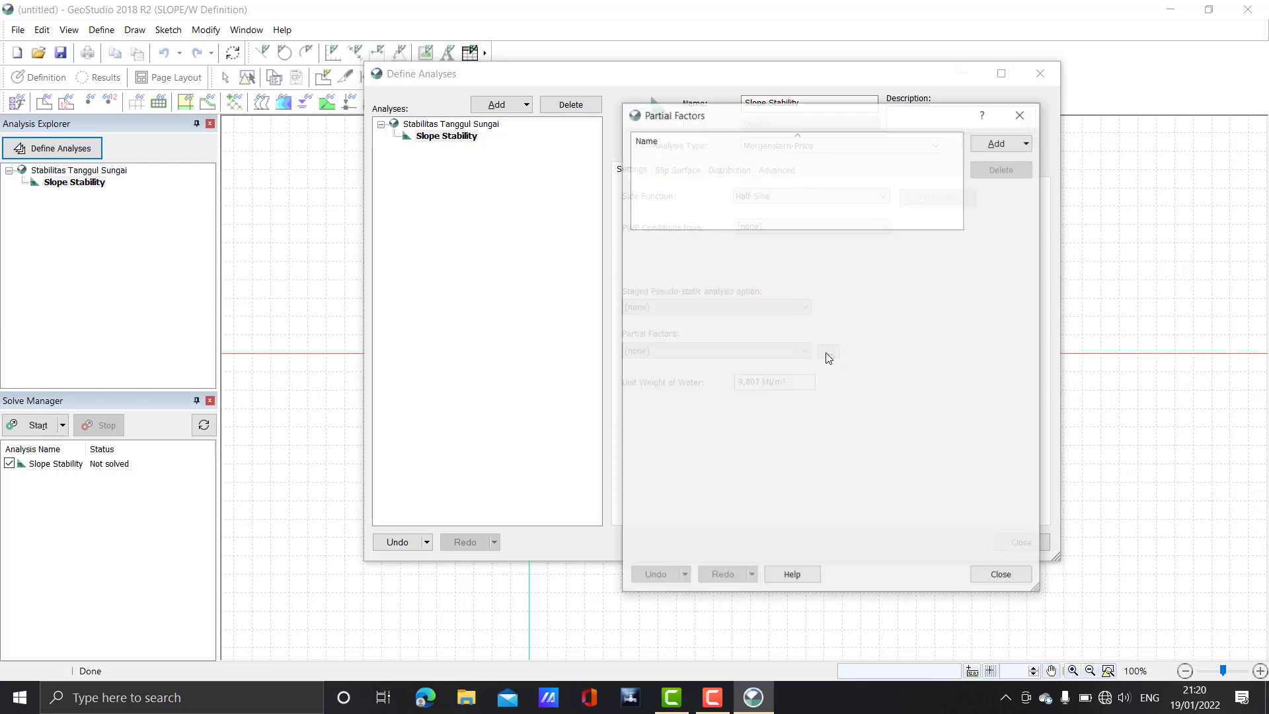
Close the Partial Factors manager without adding any sets, then close the analysis settings
{"action": "left_click", "coordinate": [1012, 150]}
{"action": "left_click", "coordinate": [1021, 114]}
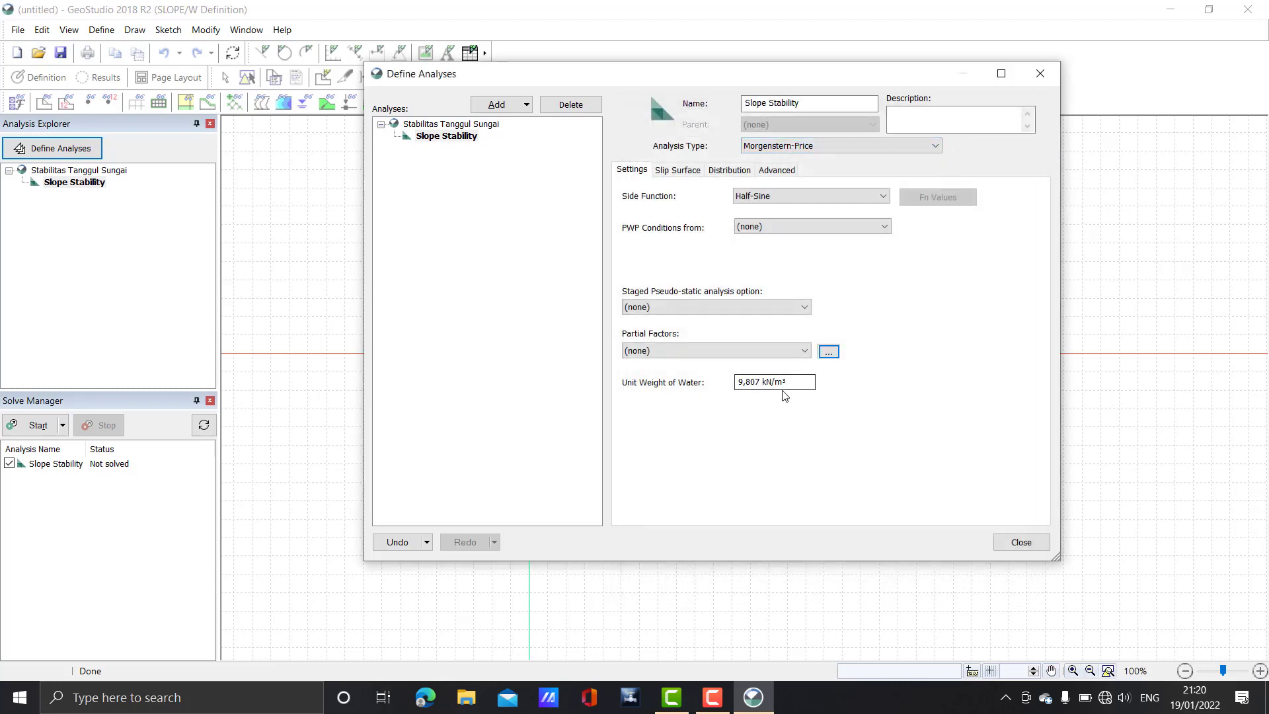
{"action": "left_click", "coordinate": [1021, 542]}
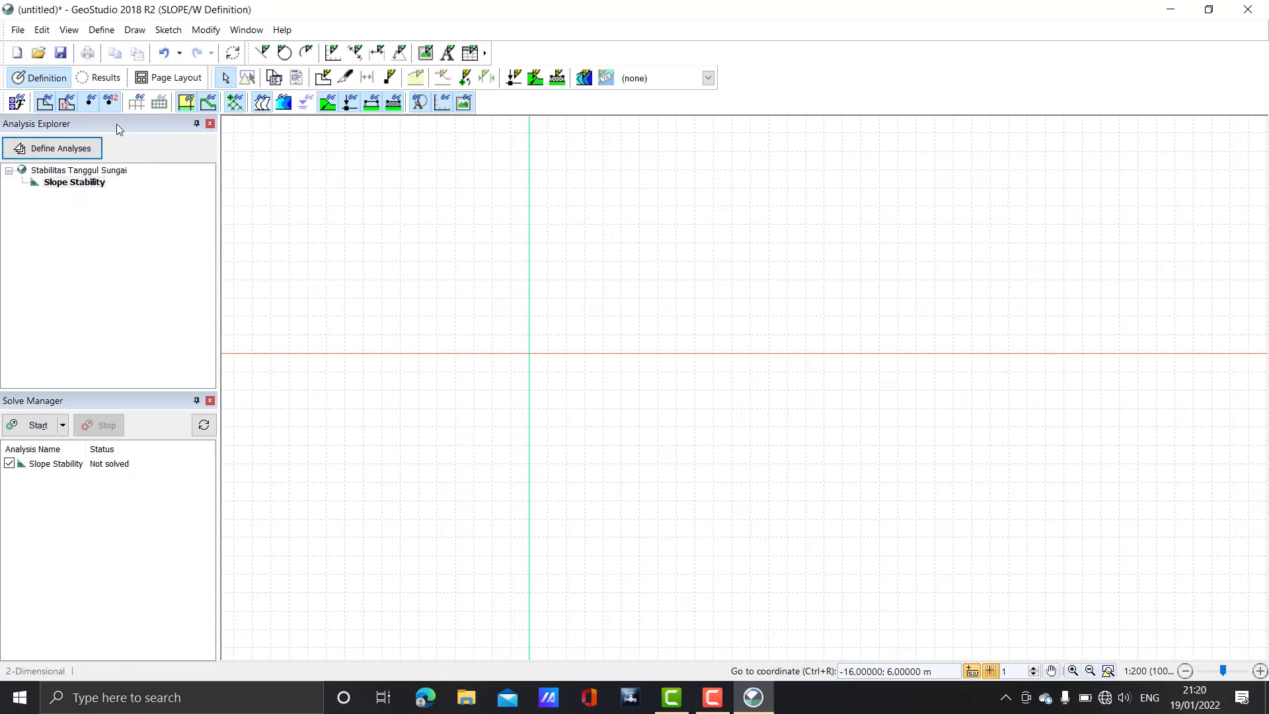
{"action": "left_click", "coordinate": [66, 156]}
{"action": "left_click", "coordinate": [64, 427]}
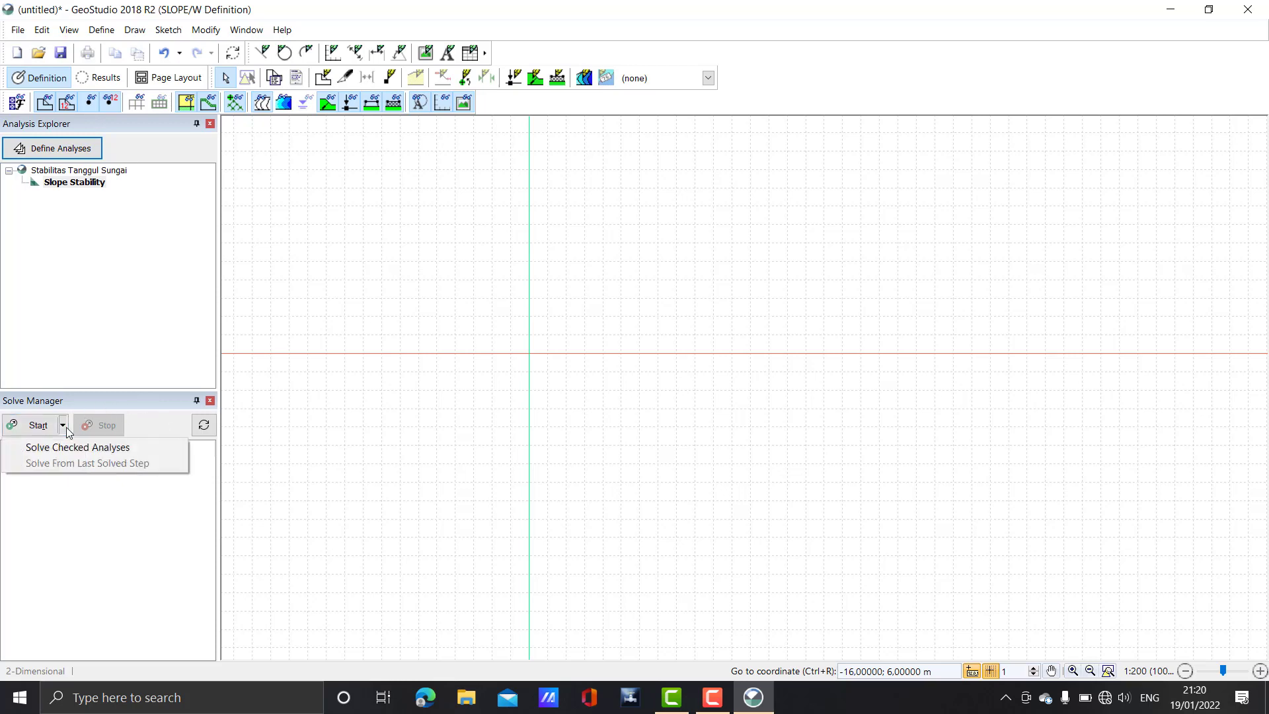
{"action": "left_click", "coordinate": [98, 540]}
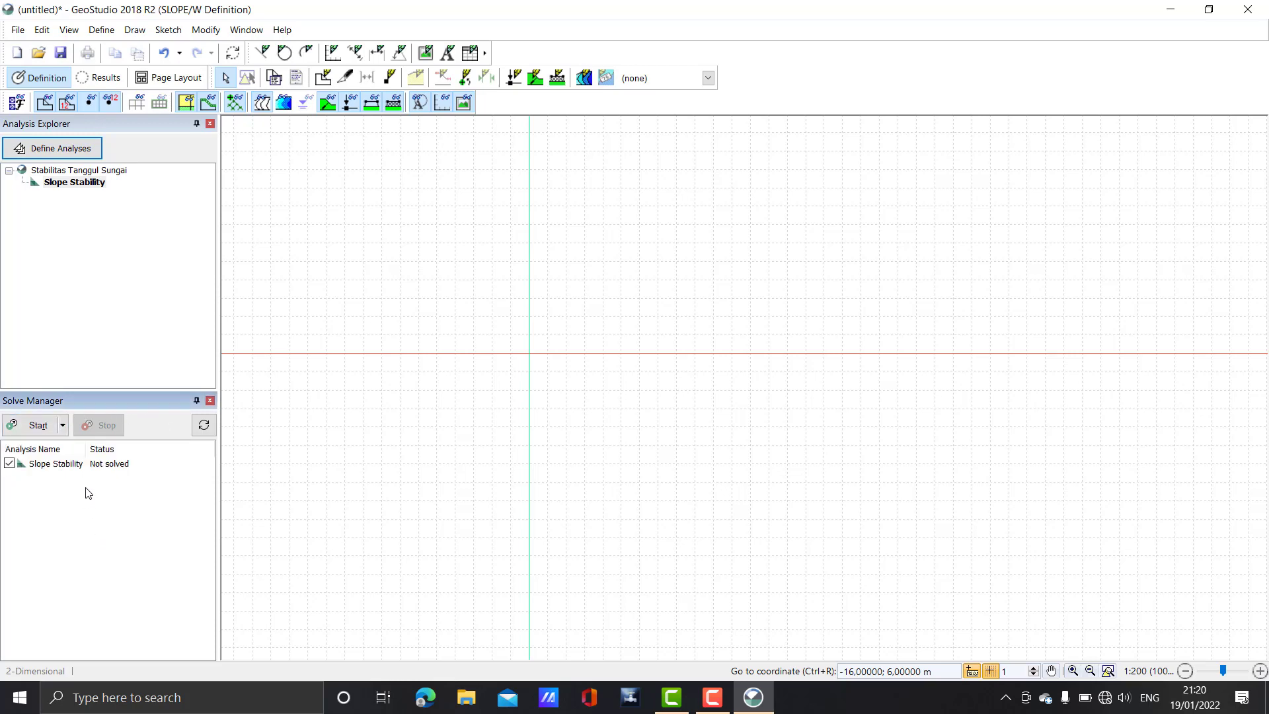
{"action": "left_click", "coordinate": [9, 464]}
{"action": "left_click", "coordinate": [9, 465]}
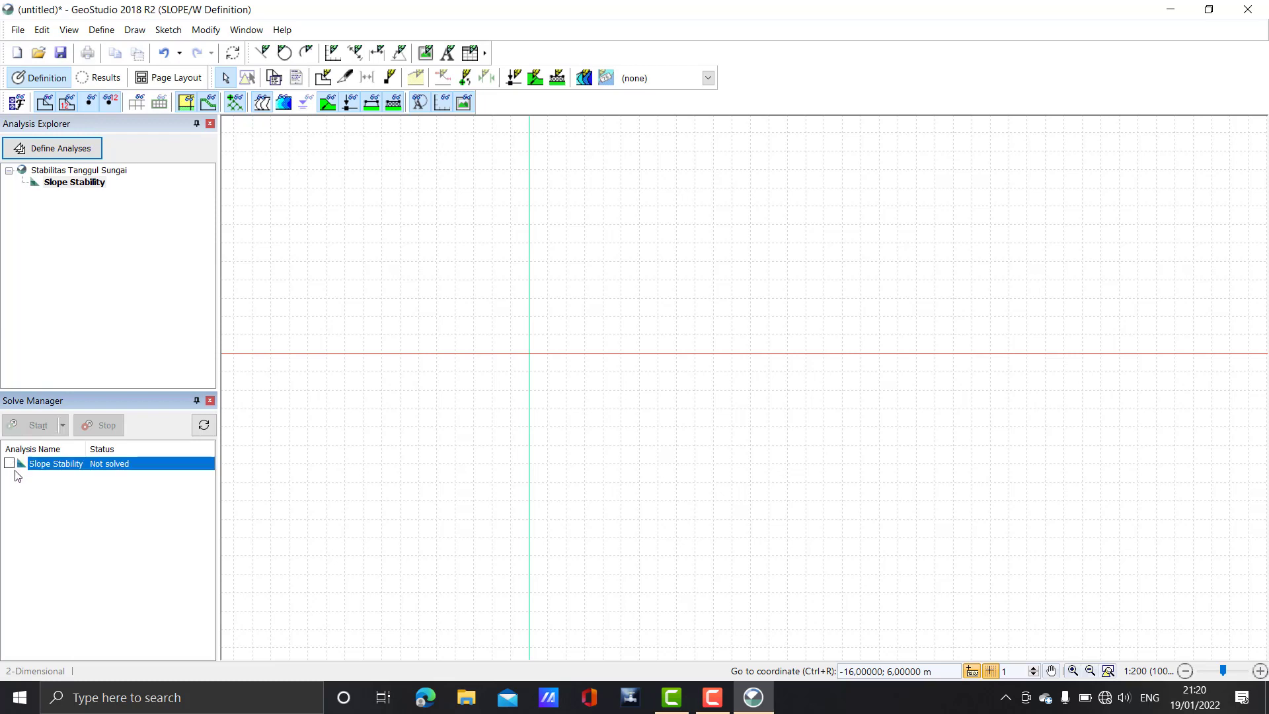
{"action": "left_click", "coordinate": [9, 464]}
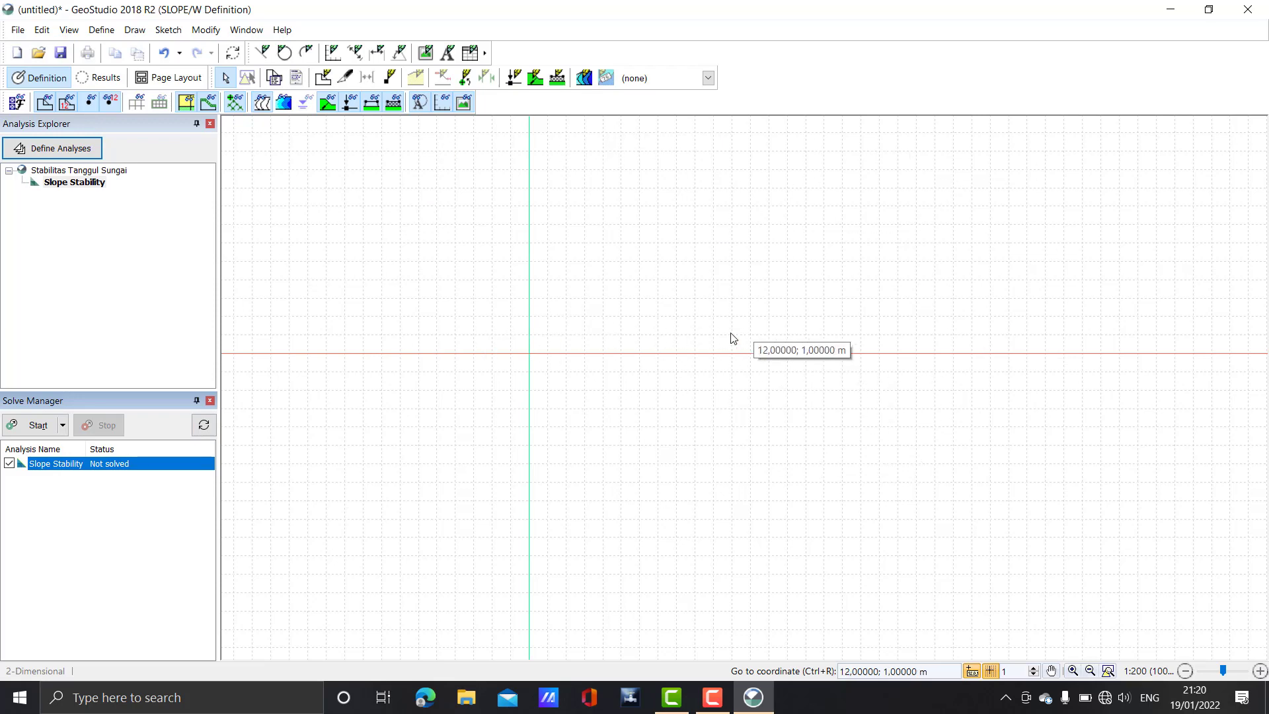
{"action": "left_click_drag", "start_coordinate": [629, 372], "coordinate": [551, 473]}
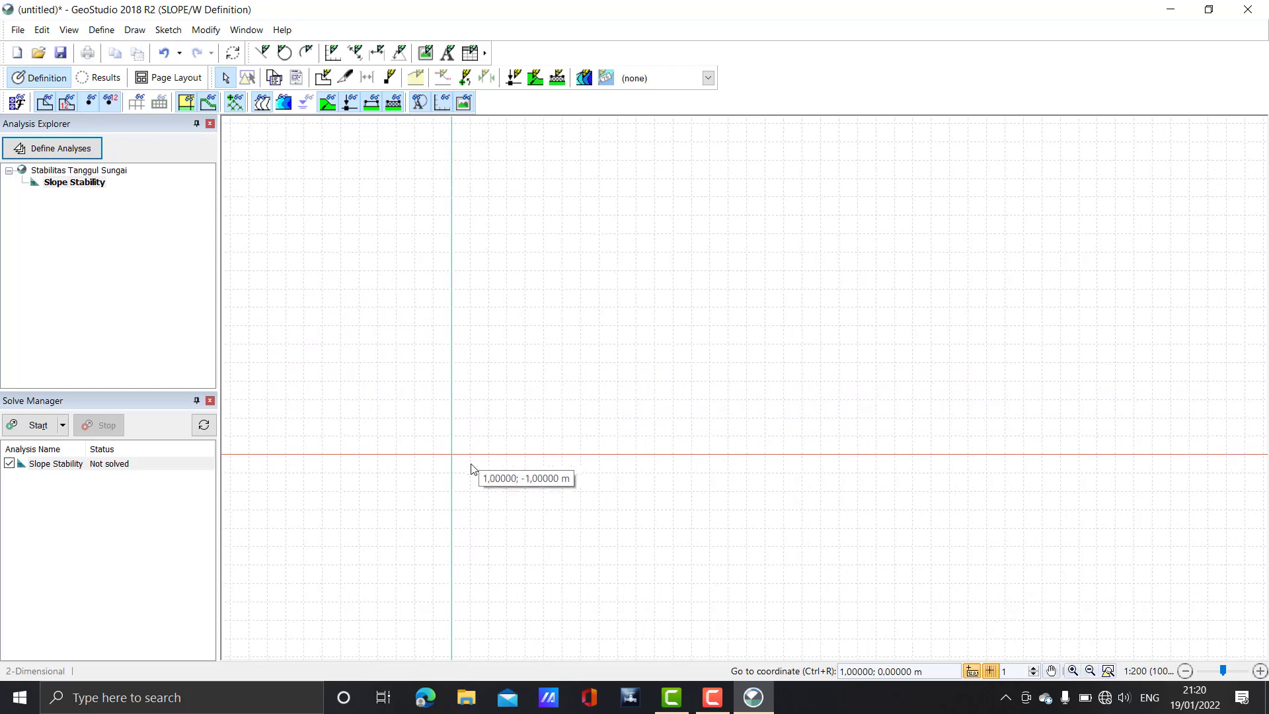
{"action": "left_click", "coordinate": [976, 674]}
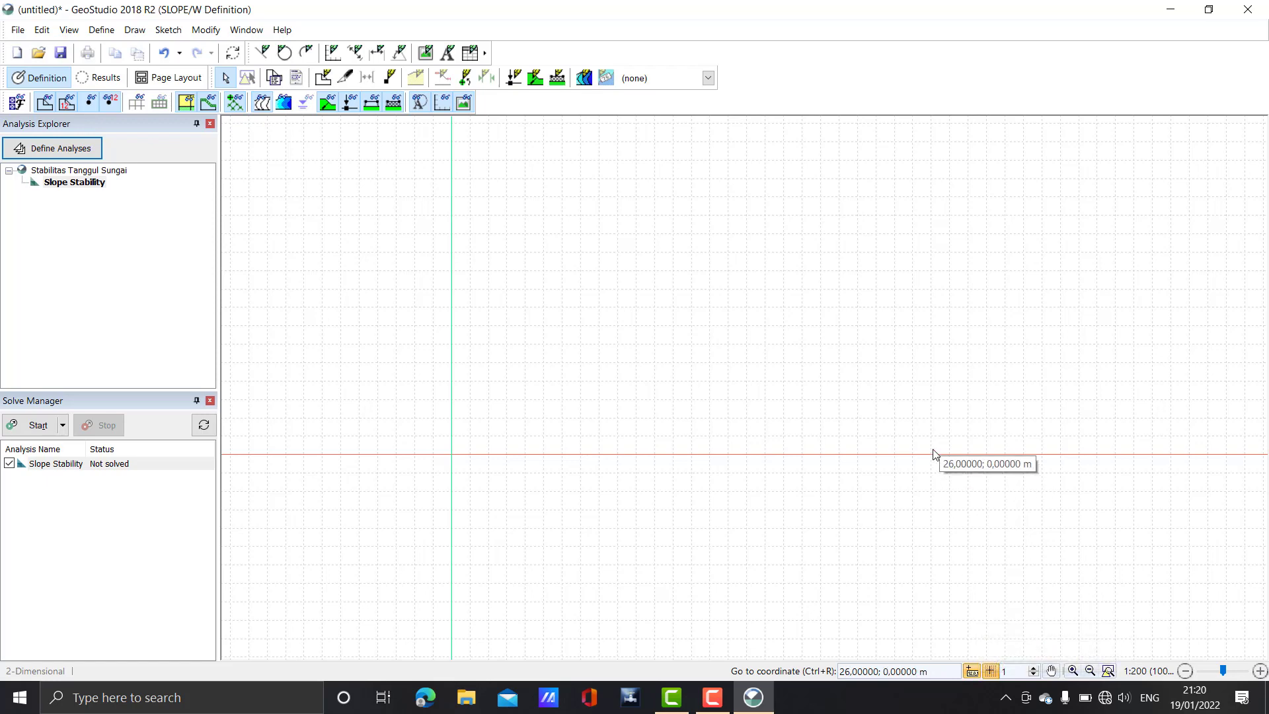
{"action": "left_click_drag", "start_coordinate": [476, 455], "coordinate": [419, 482]}
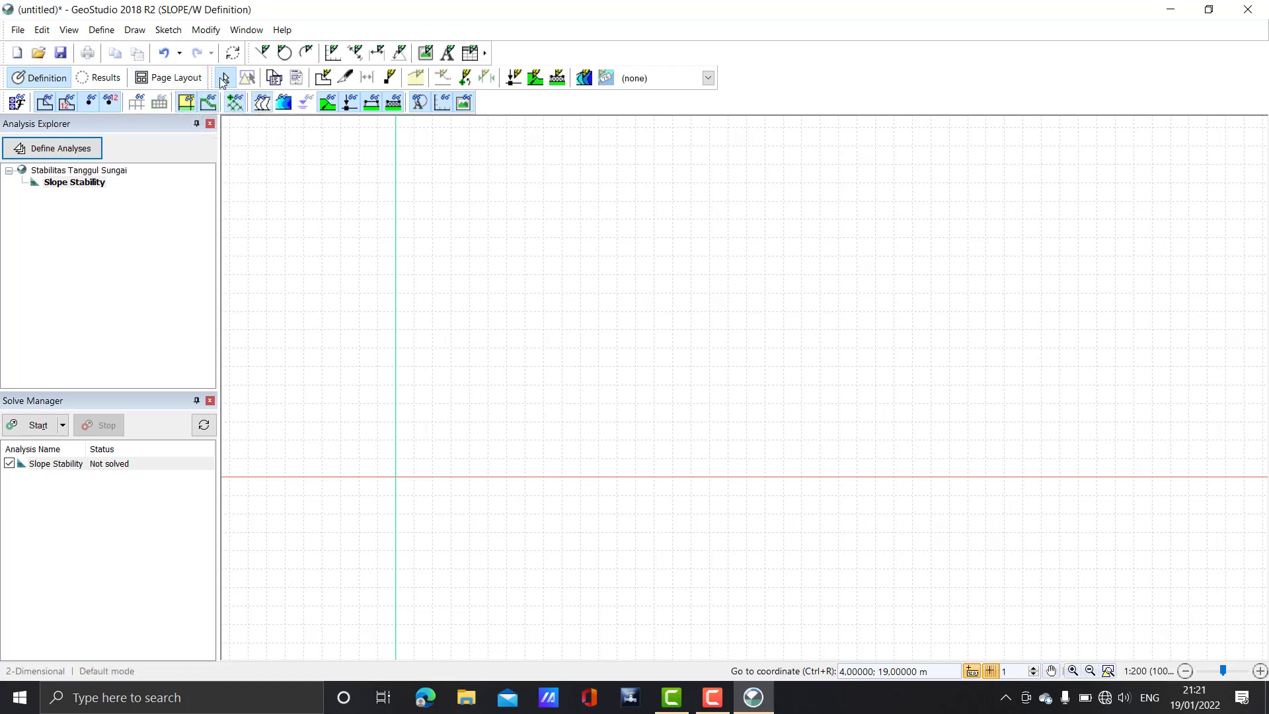
{"action": "scroll", "coordinate": [522, 344], "scroll_direction": "up", "scroll_amount": 2}
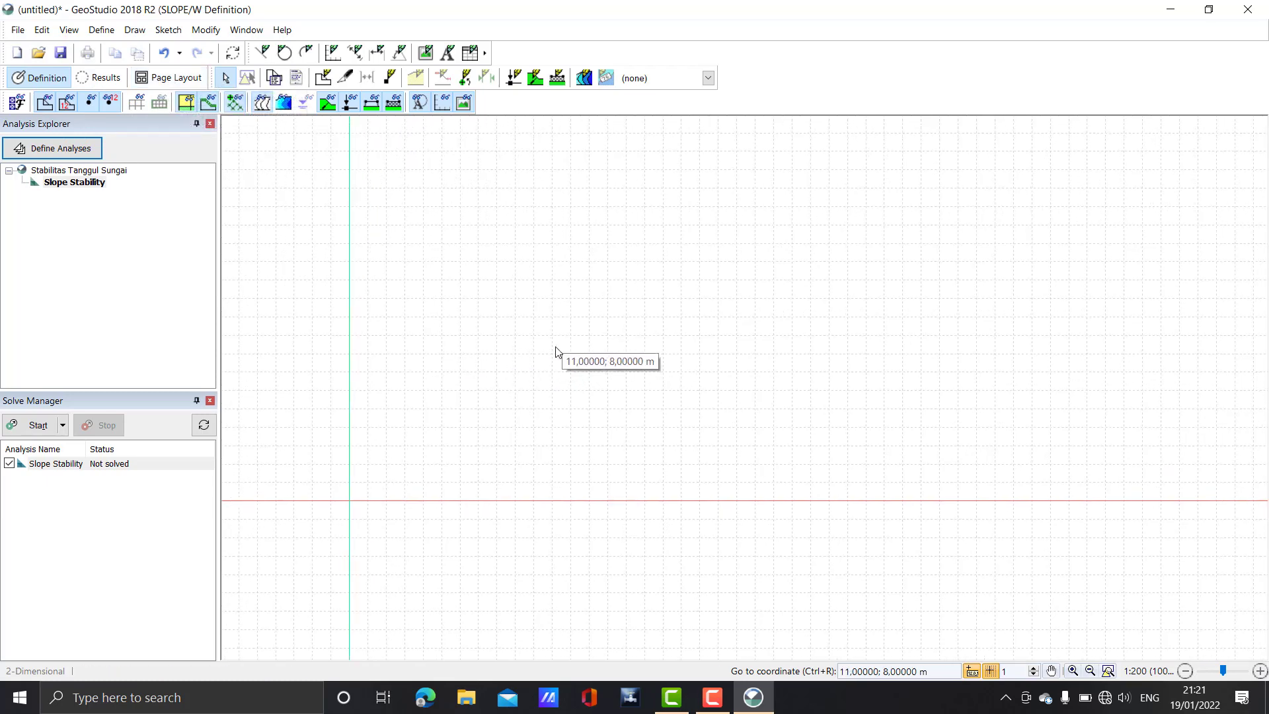
{"action": "mouse_move", "coordinate": [518, 353]}
{"action": "left_mouse_down"}
{"action": "mouse_move", "coordinate": [470, 360]}
{"action": "mouse_move", "coordinate": [499, 339]}
{"action": "left_mouse_up"}
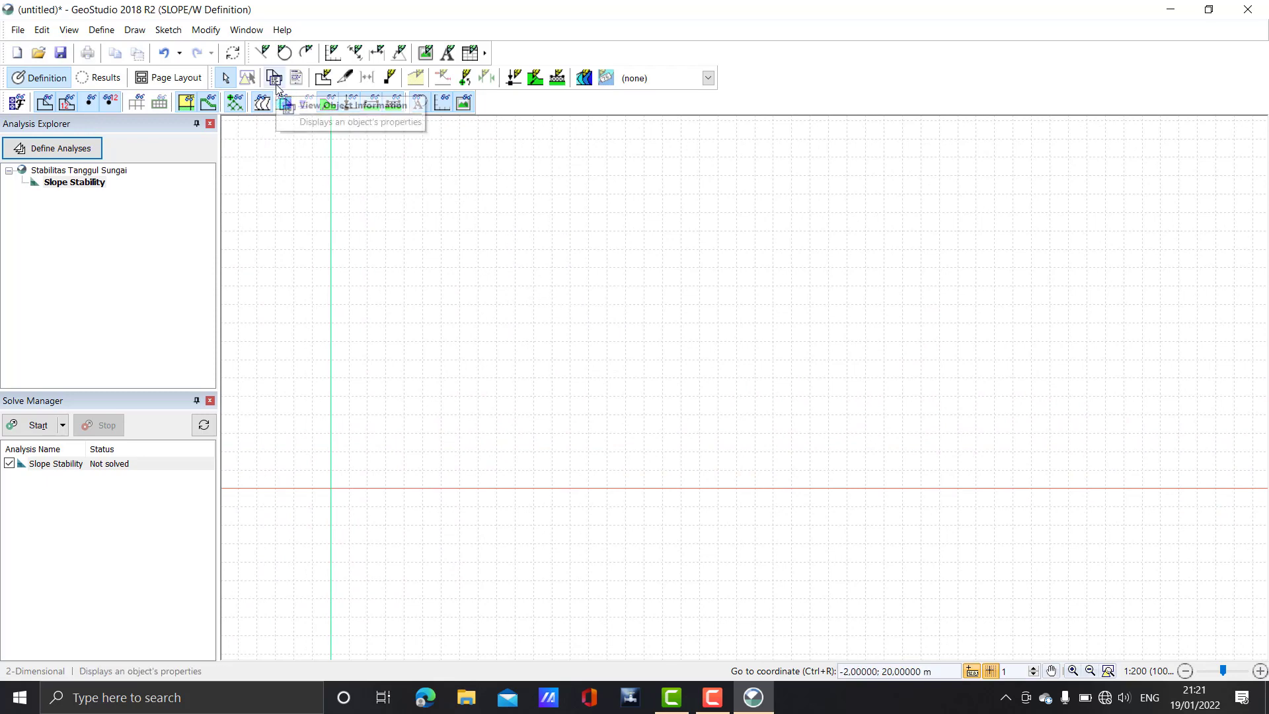
{"action": "left_click", "coordinate": [322, 81]}
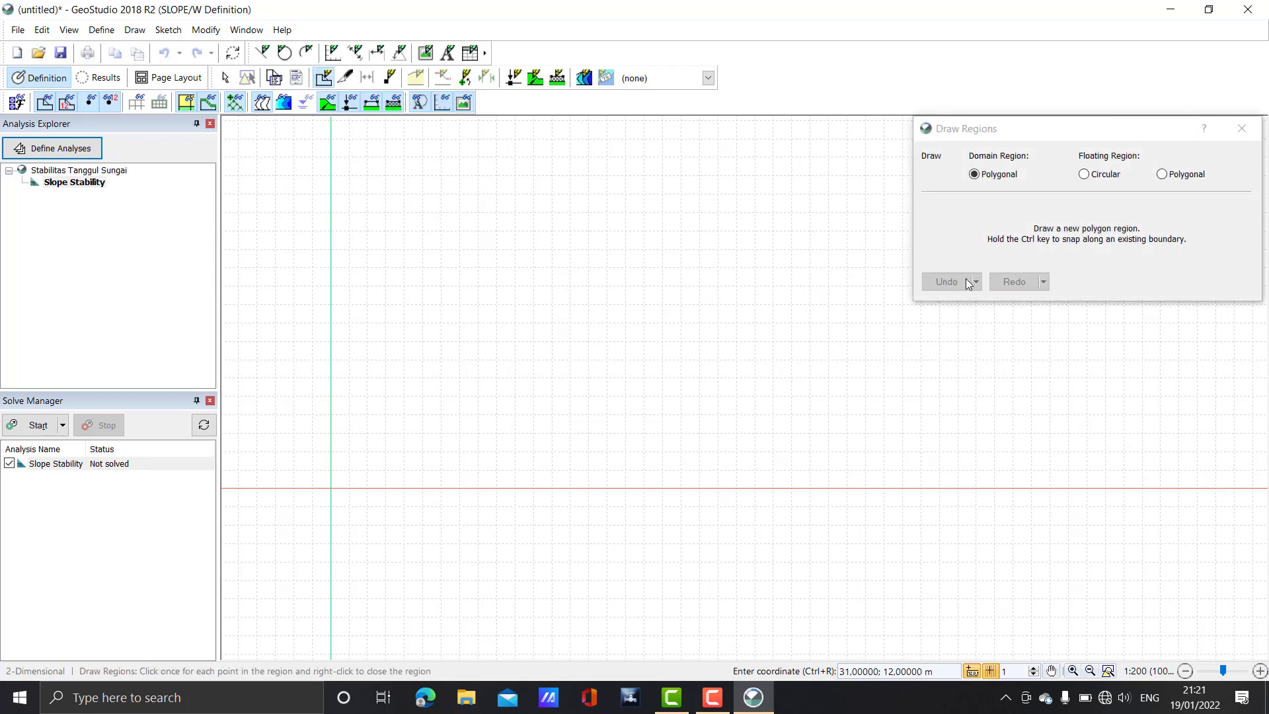
{"action": "left_click_drag", "start_coordinate": [1077, 135], "coordinate": [1014, 135]}
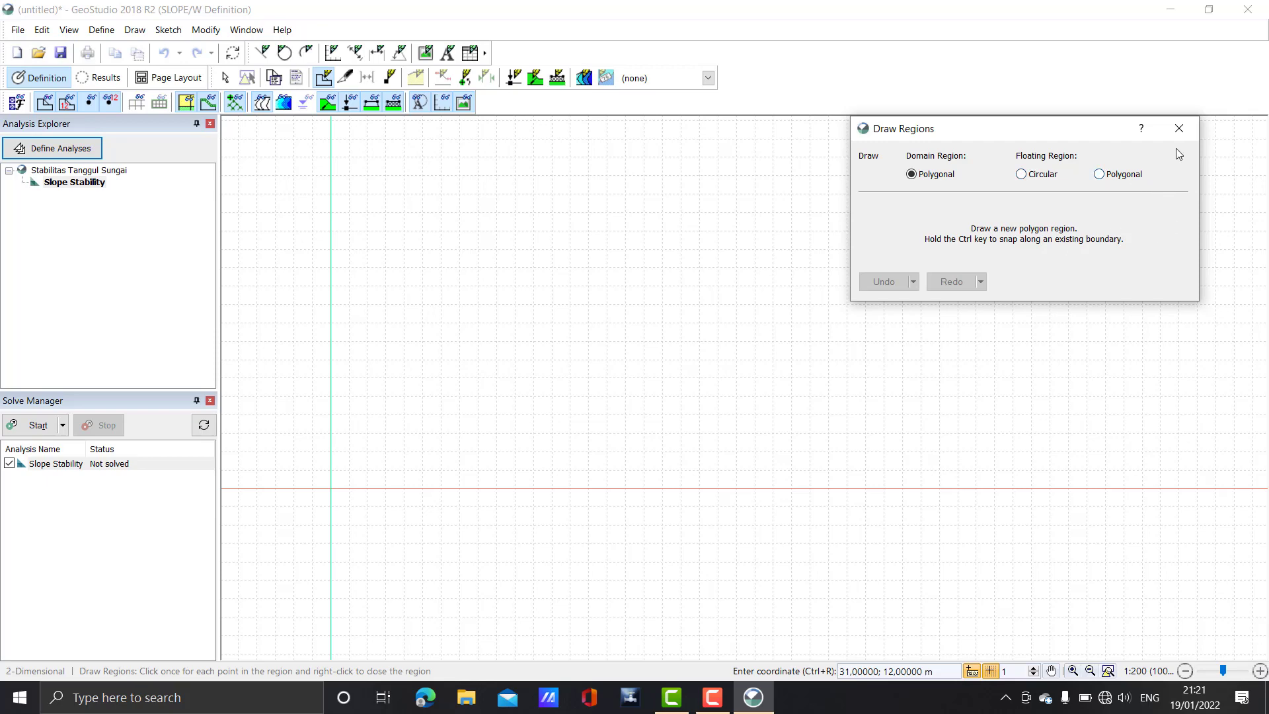
{"action": "left_click", "coordinate": [1180, 129]}
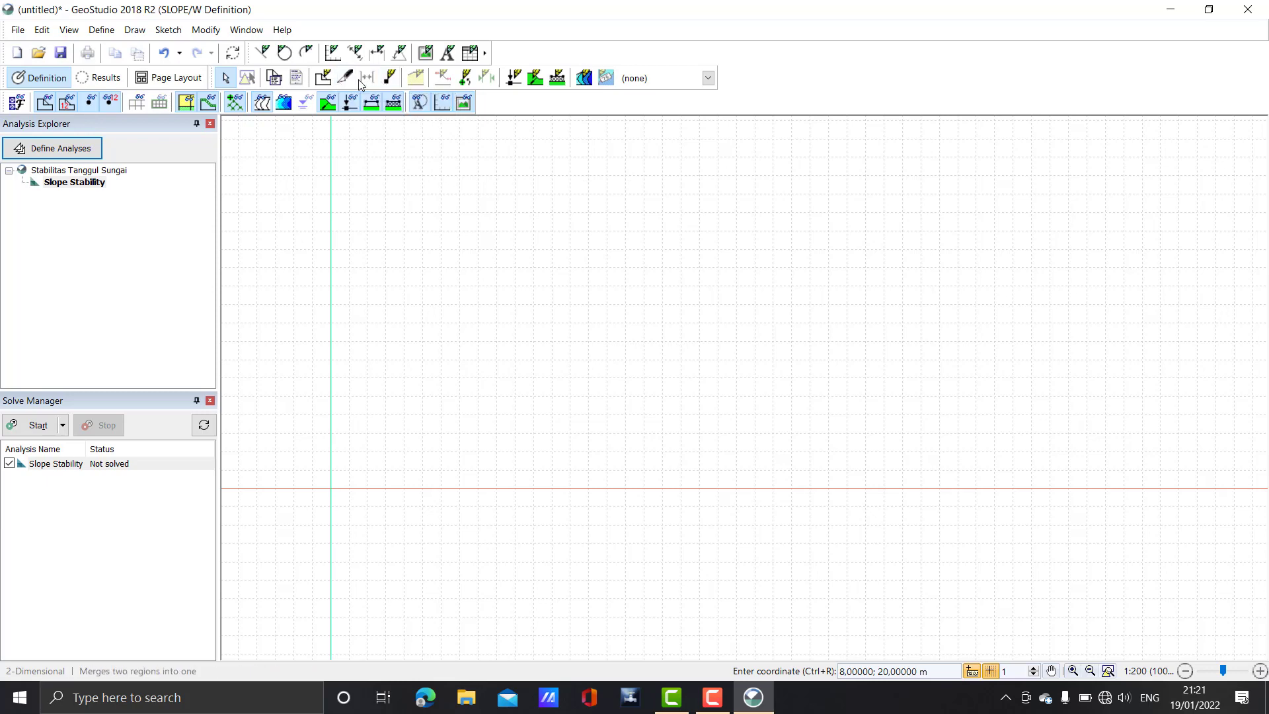
Place point 1 at the origin (X 0 m, Y 0 m)
{"action": "left_click", "coordinate": [389, 78]}
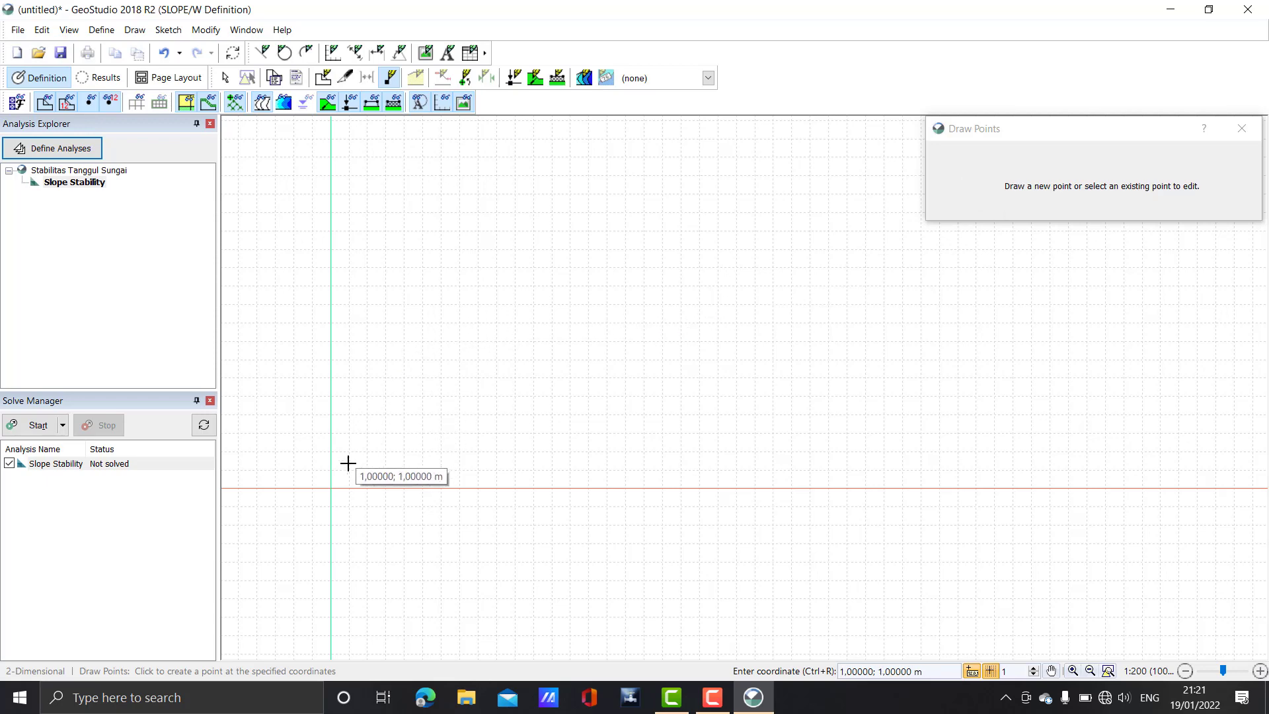
{"action": "left_click", "coordinate": [331, 487]}
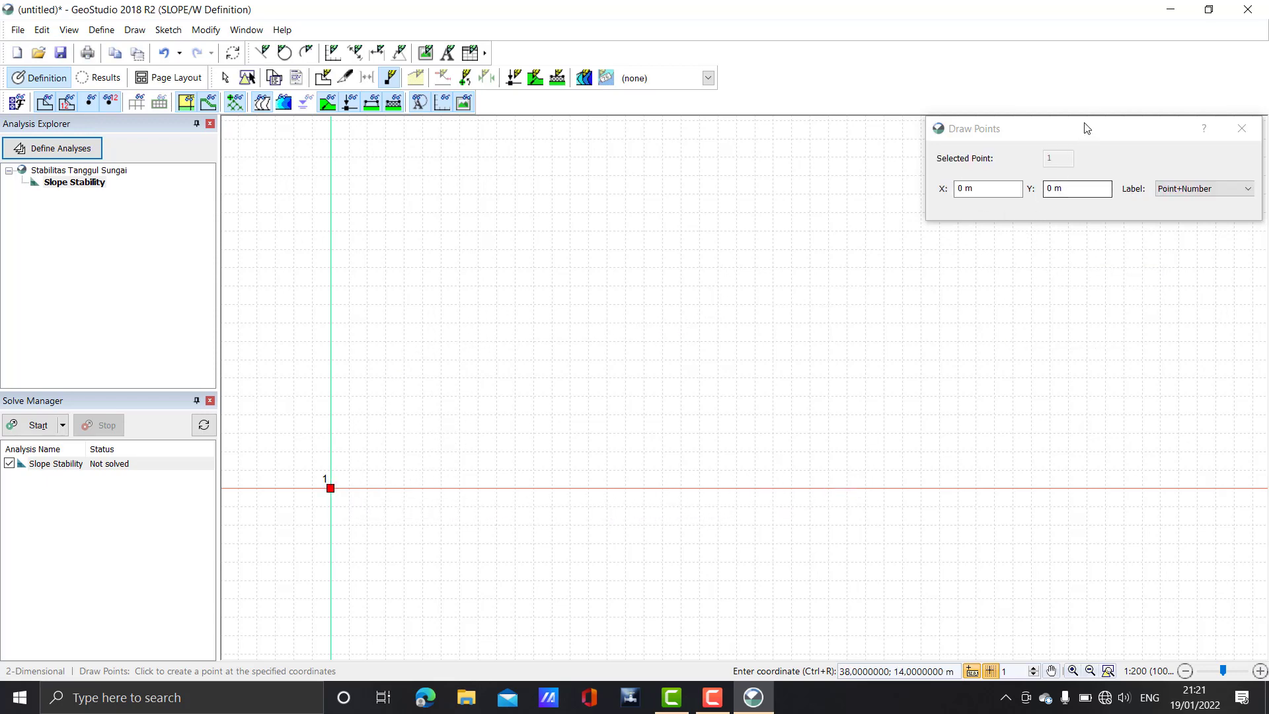
{"action": "left_click_drag", "start_coordinate": [1087, 128], "coordinate": [962, 132]}
{"action": "left_click", "coordinate": [859, 195]}
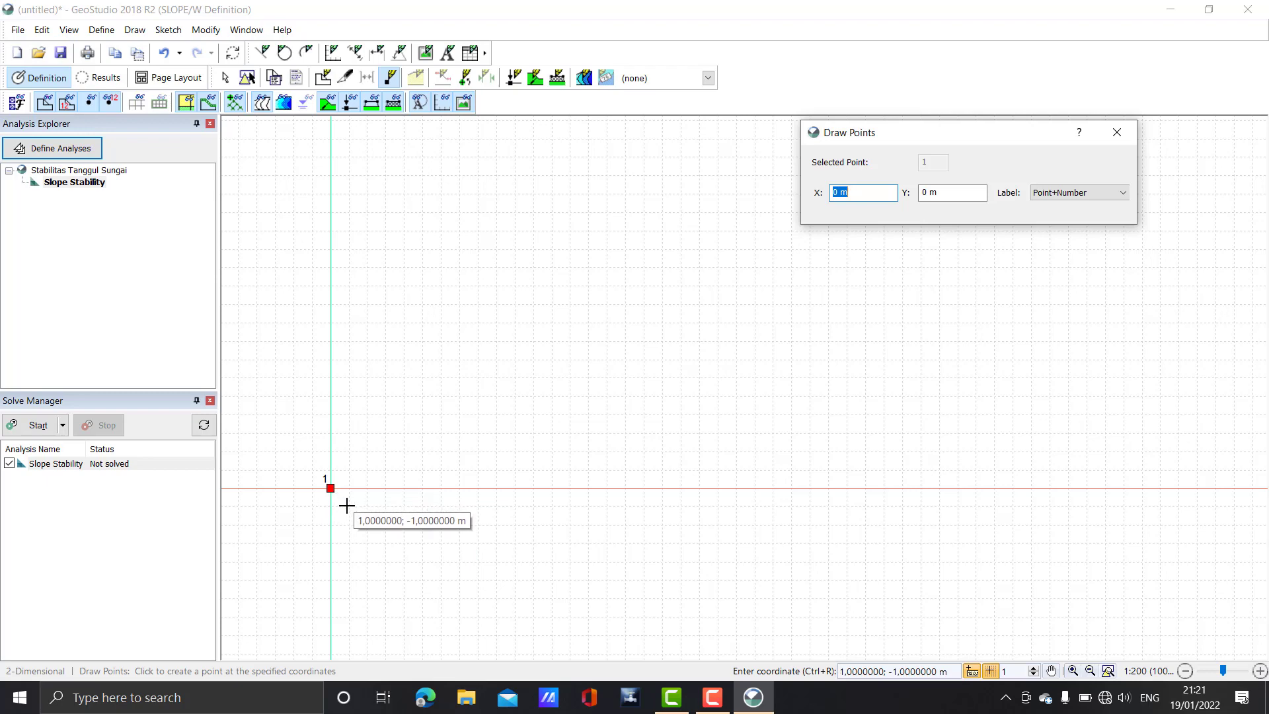
{"action": "left_click", "coordinate": [1117, 132]}
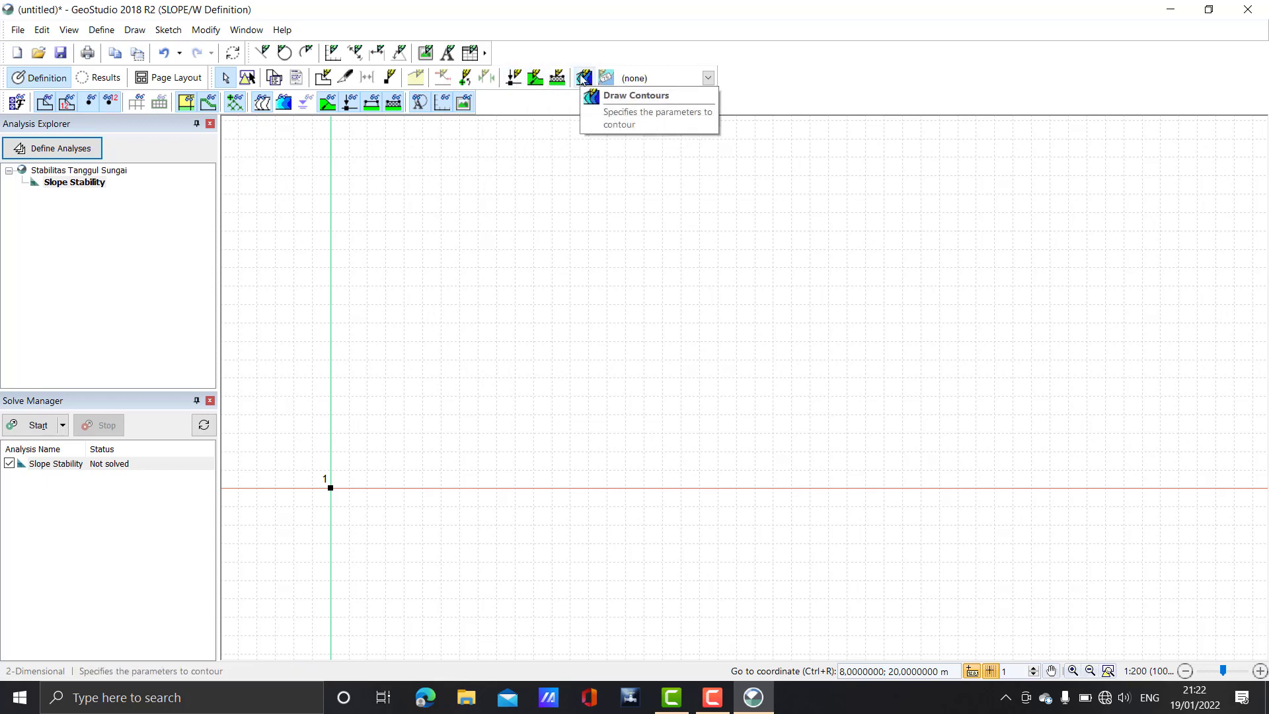
{"action": "left_click", "coordinate": [657, 79]}
{"action": "left_click", "coordinate": [658, 79]}
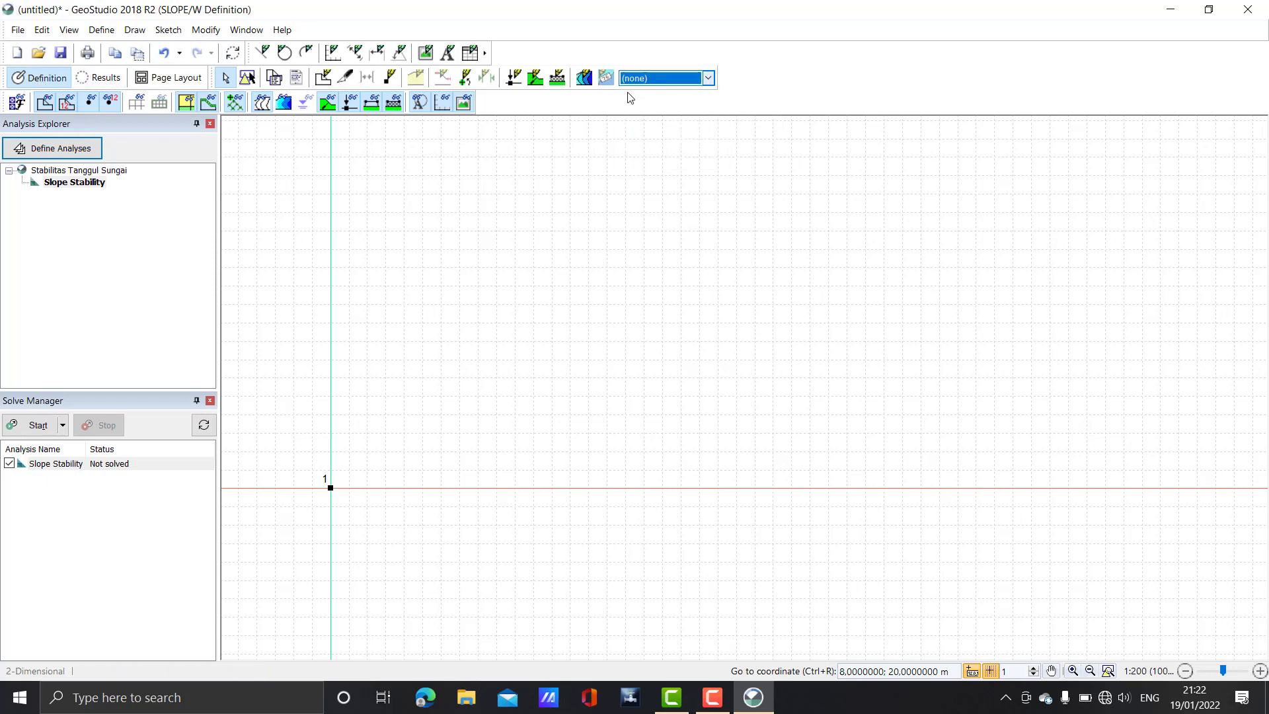
{"action": "left_click", "coordinate": [11, 108]}
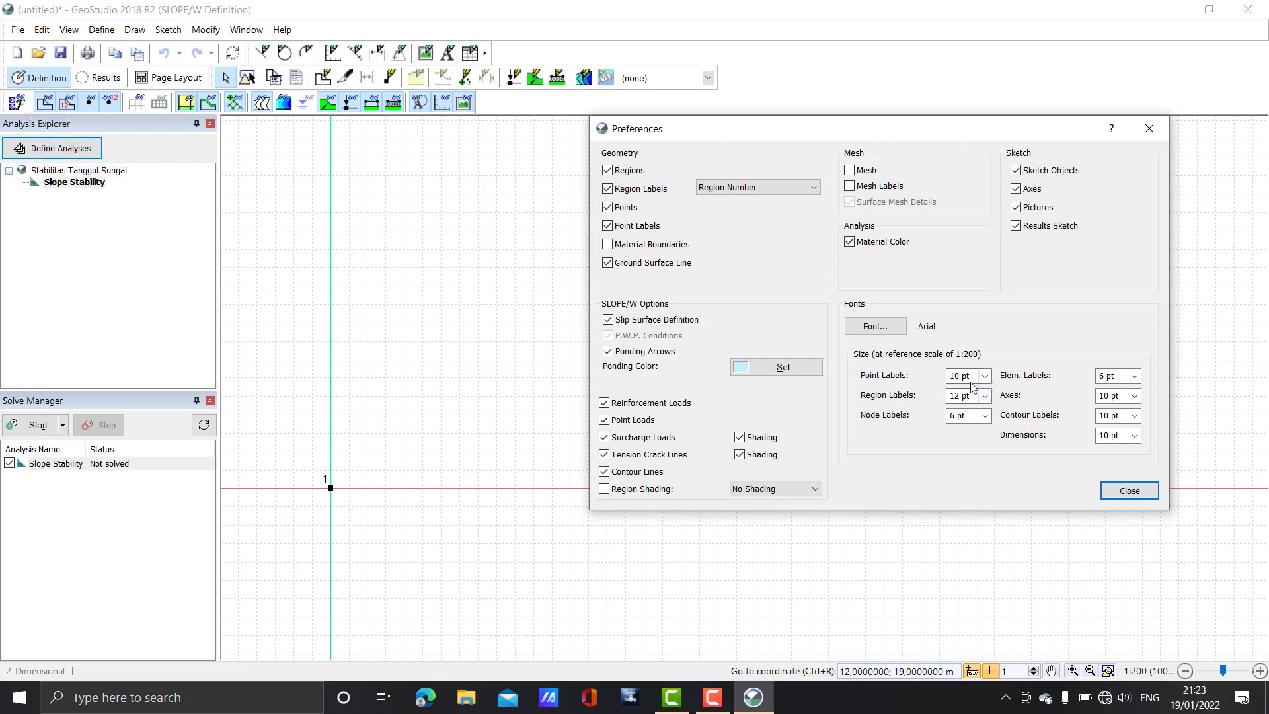
{"action": "left_click", "coordinate": [1121, 493]}
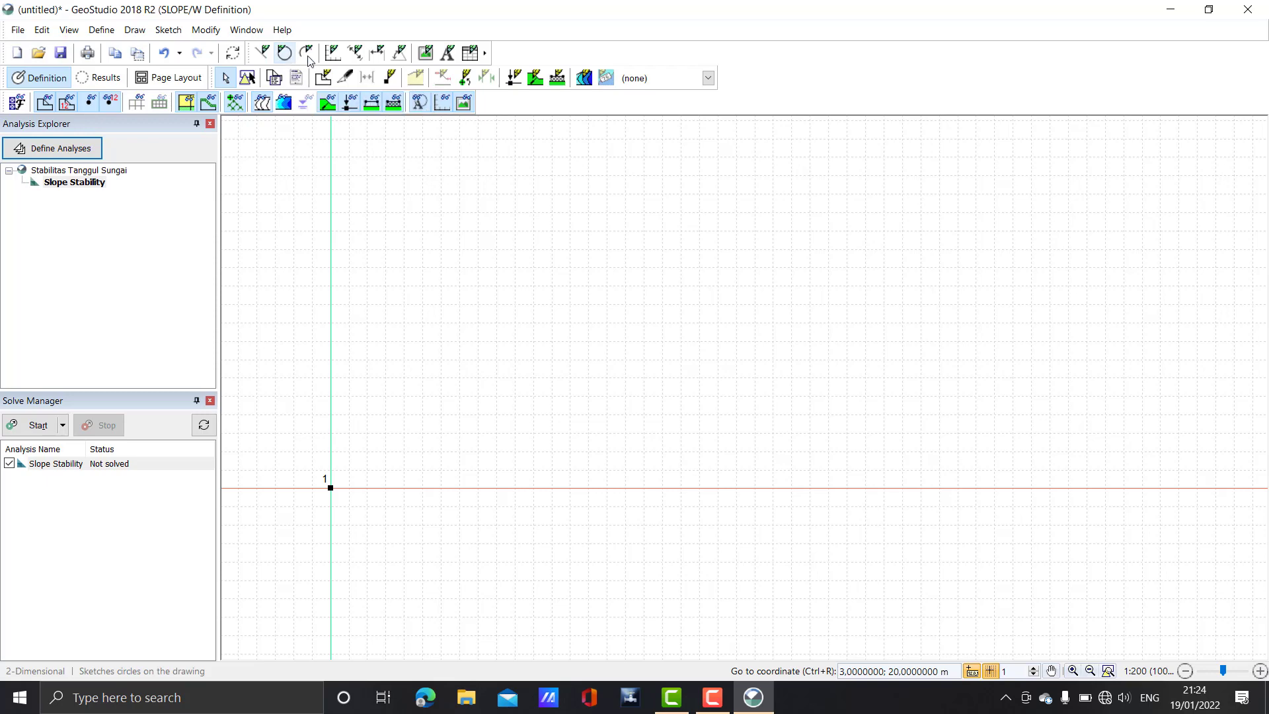
Sketch Distance and Elevation axes with 20 m X and Y maximums; cancel Sketch Text
{"action": "left_click", "coordinate": [285, 55]}
{"action": "left_click", "coordinate": [332, 56]}
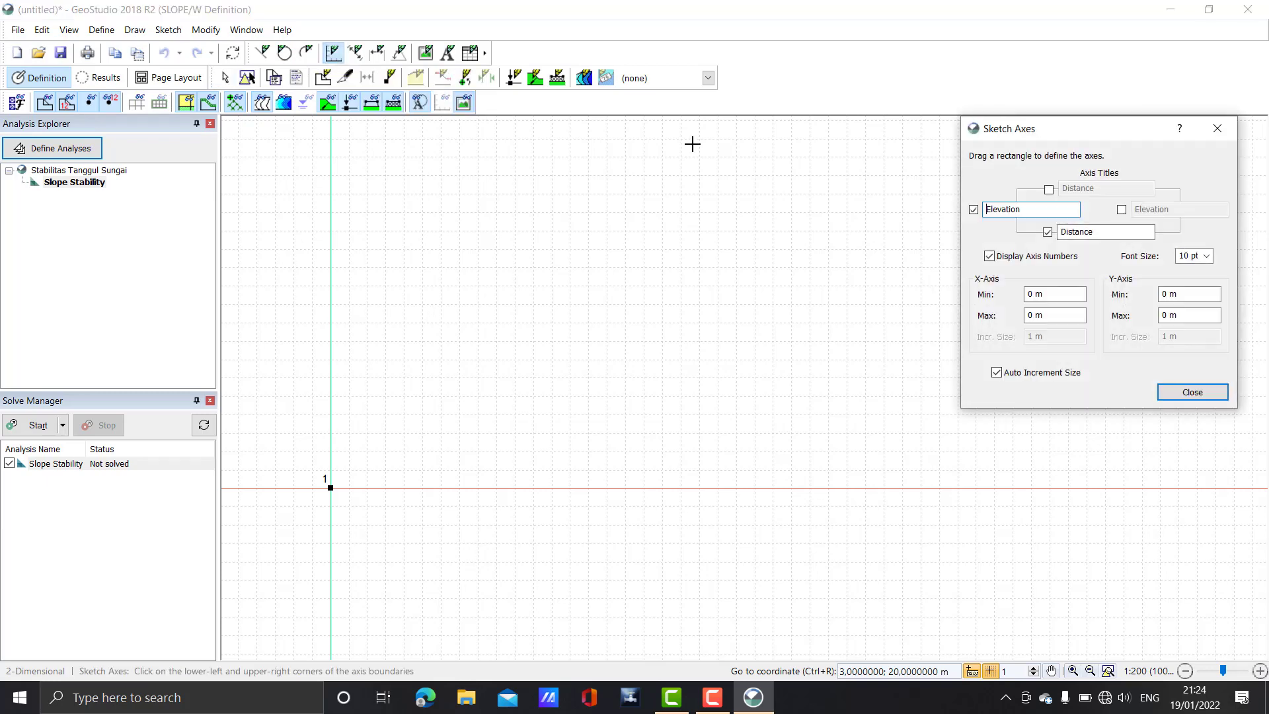
{"action": "left_click_drag", "start_coordinate": [1015, 133], "coordinate": [858, 130]}
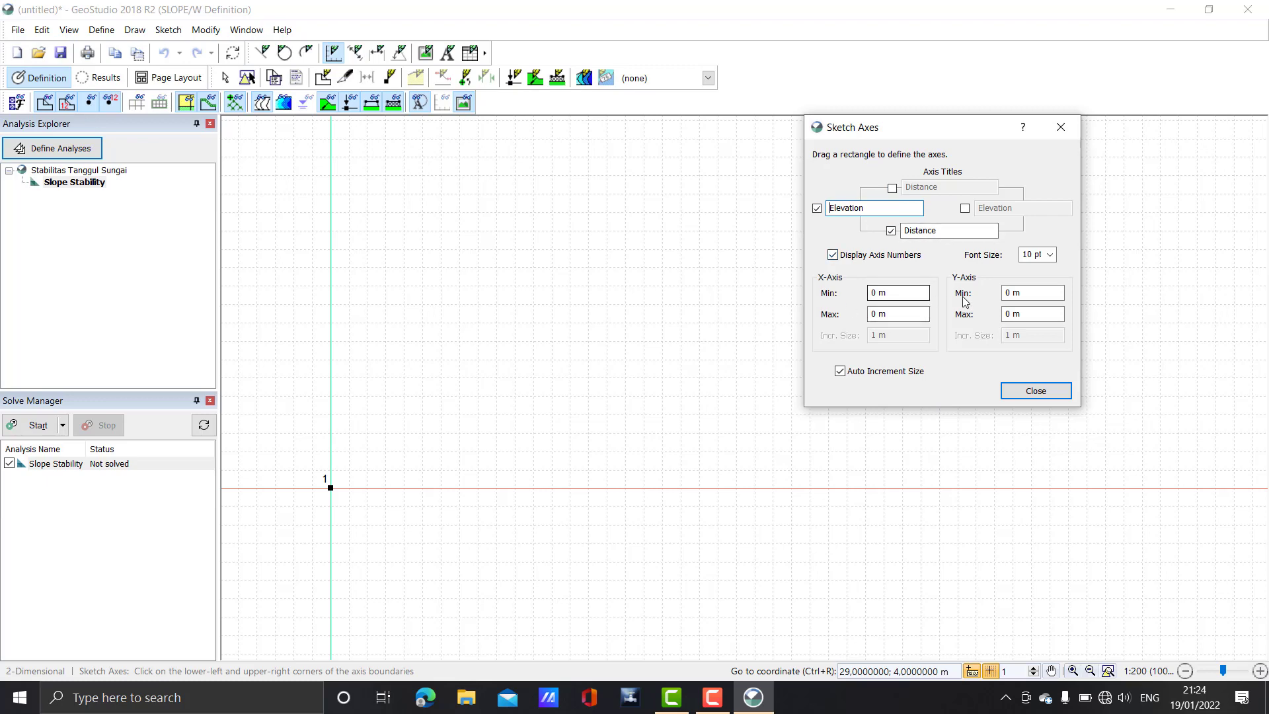
{"action": "left_click", "coordinate": [875, 316]}
{"action": "double_click", "coordinate": [1008, 314]}
{"action": "type", "text": "20"}
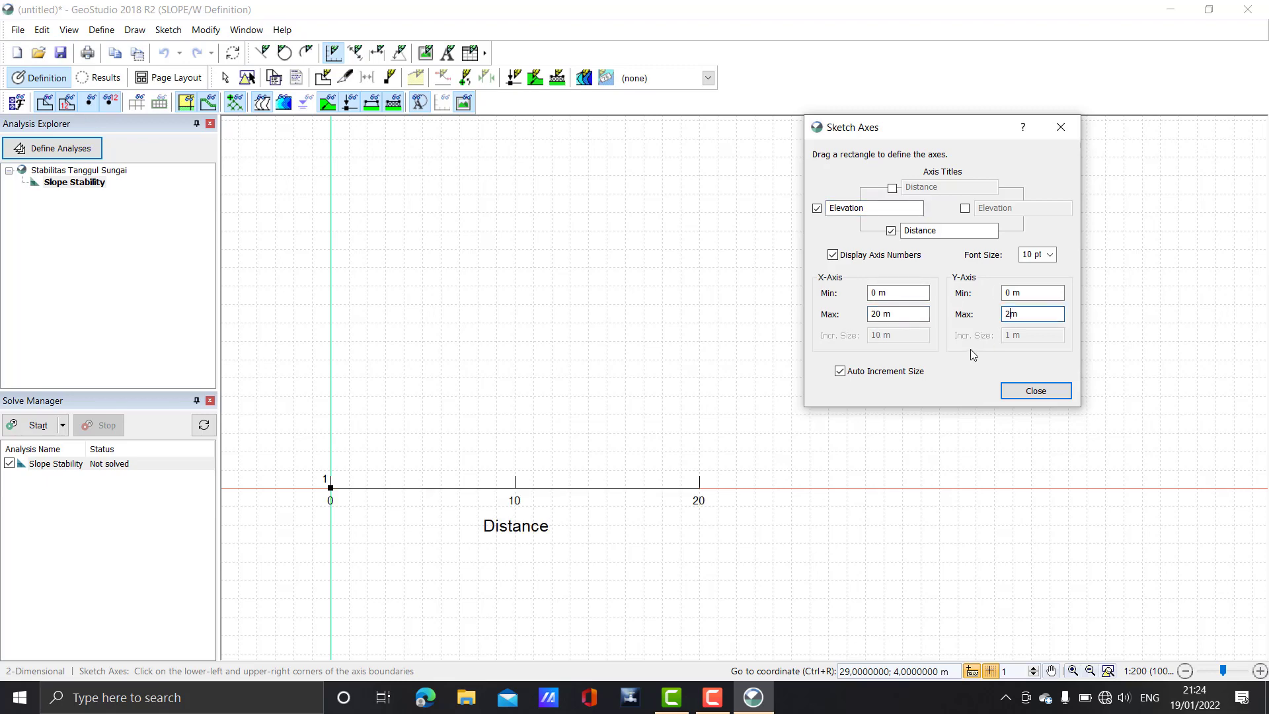
{"action": "key", "text": "Return"}
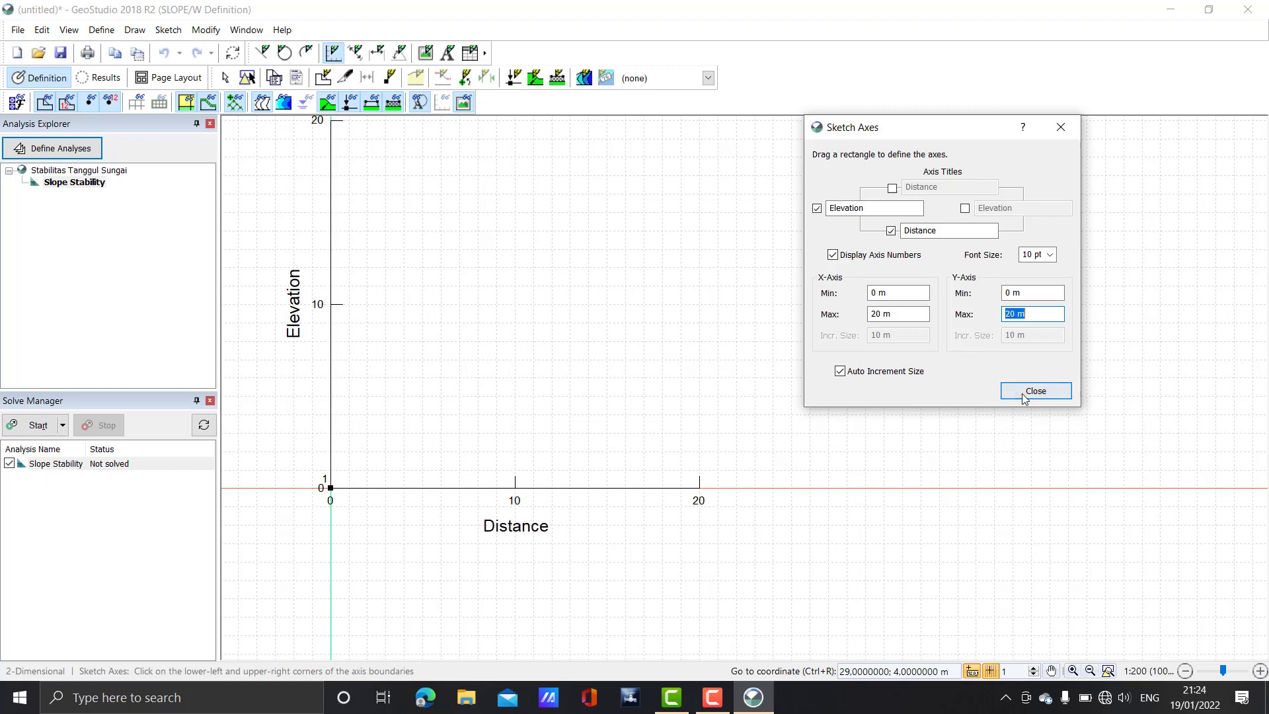
{"action": "left_click", "coordinate": [1029, 392]}
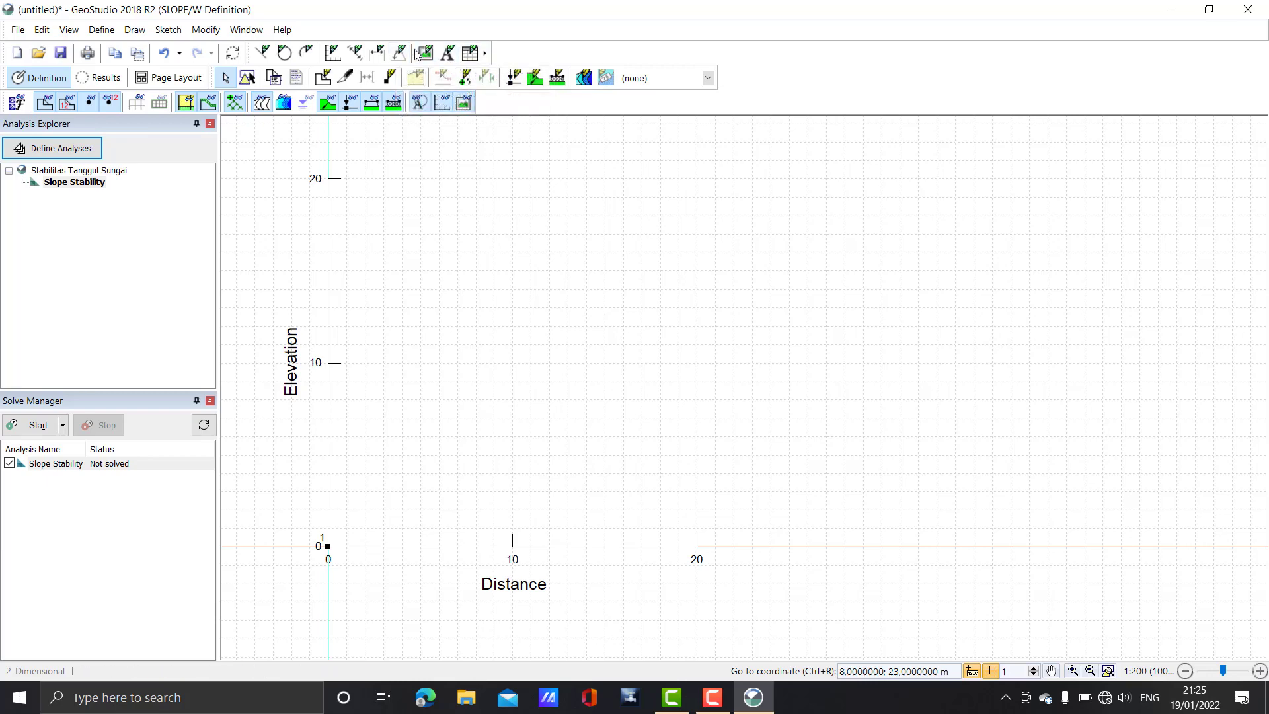
{"action": "left_click", "coordinate": [448, 53]}
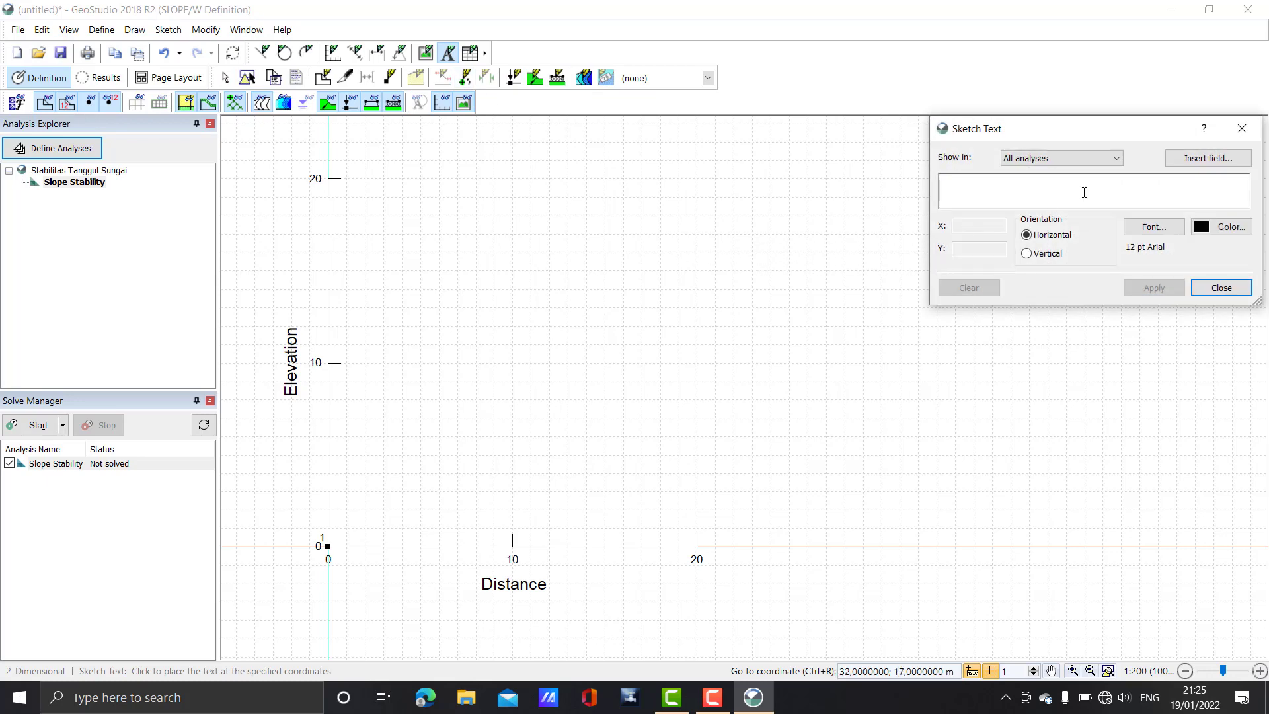
{"action": "left_click", "coordinate": [1243, 129]}
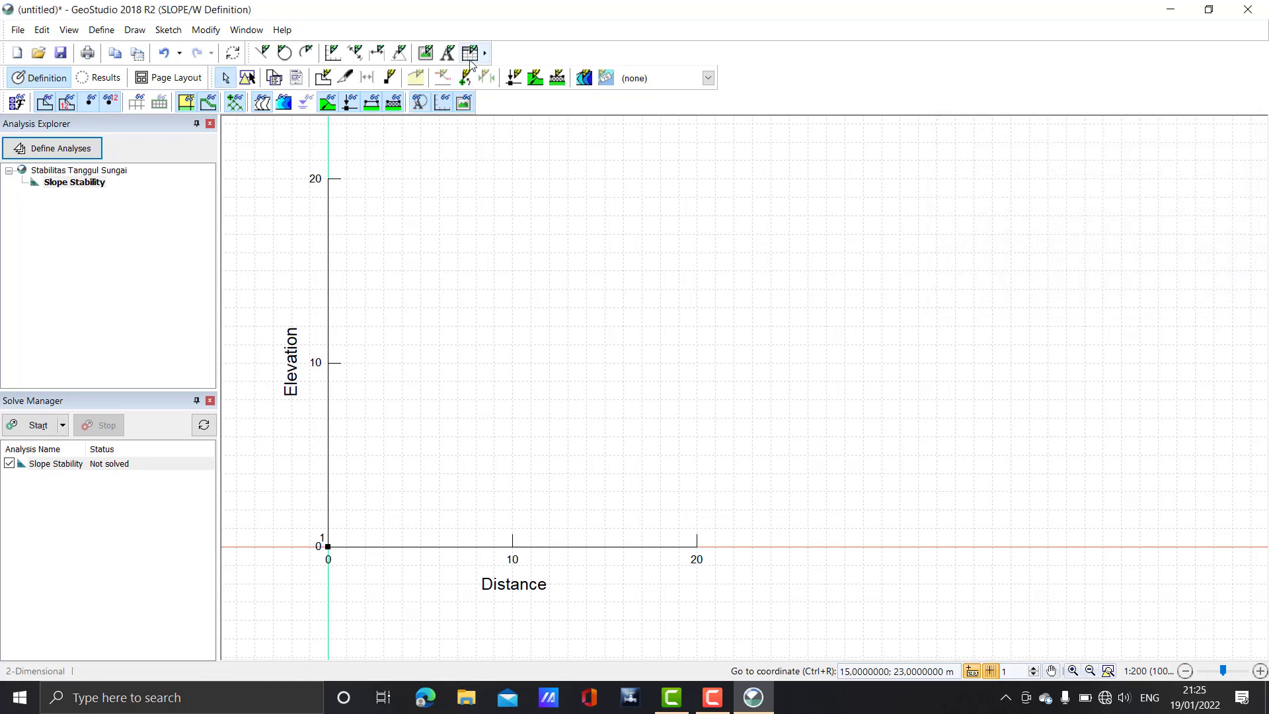
{"action": "left_click", "coordinate": [484, 52]}
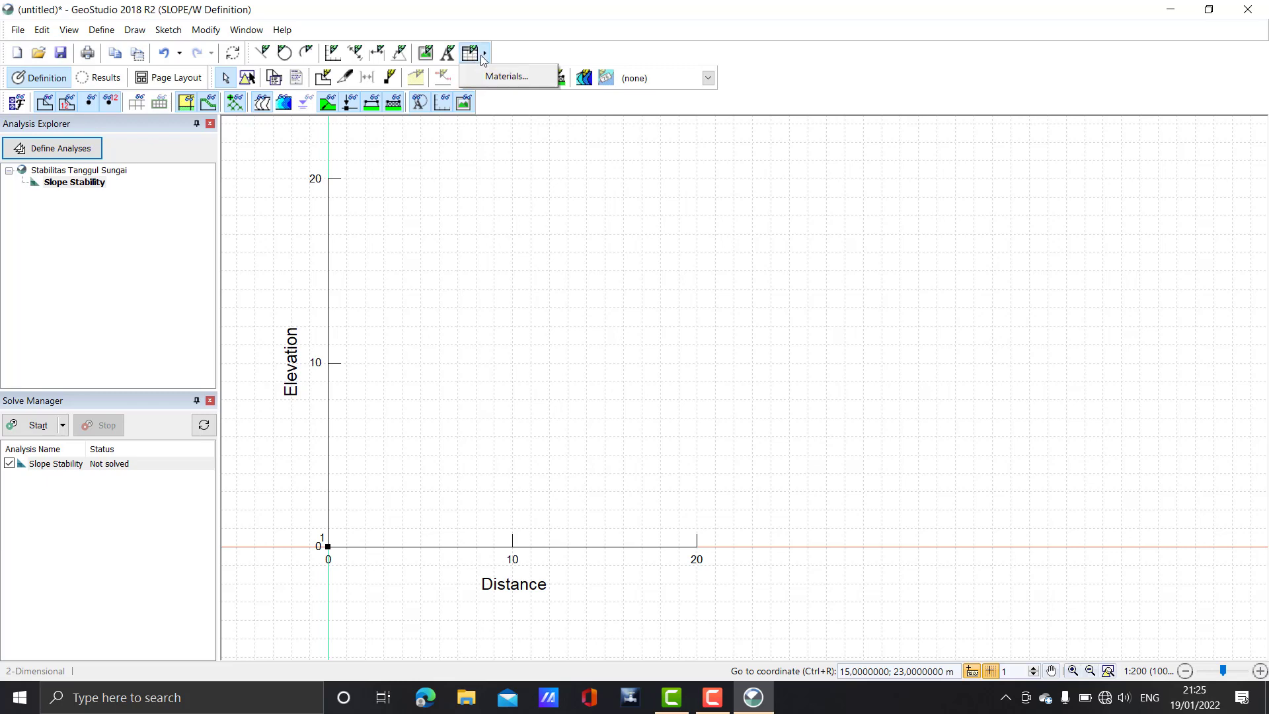
{"action": "left_click", "coordinate": [505, 78]}
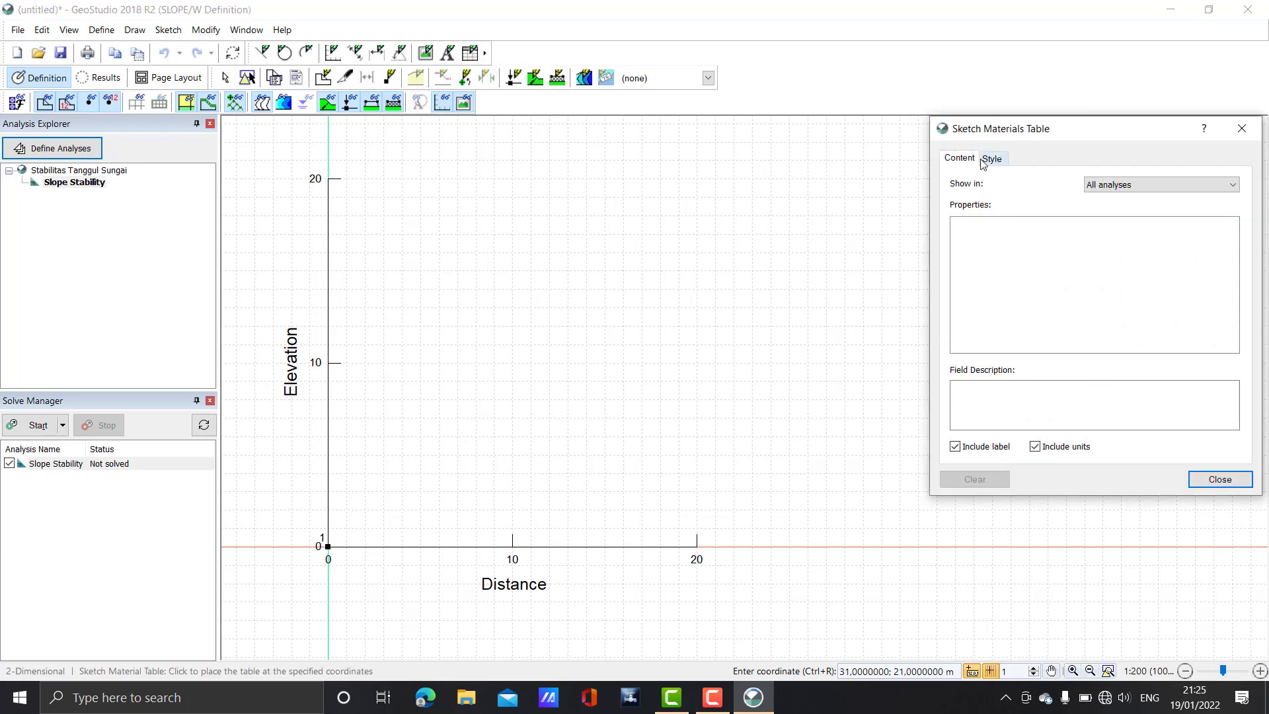
{"action": "left_click", "coordinate": [985, 162]}
{"action": "left_click", "coordinate": [962, 159]}
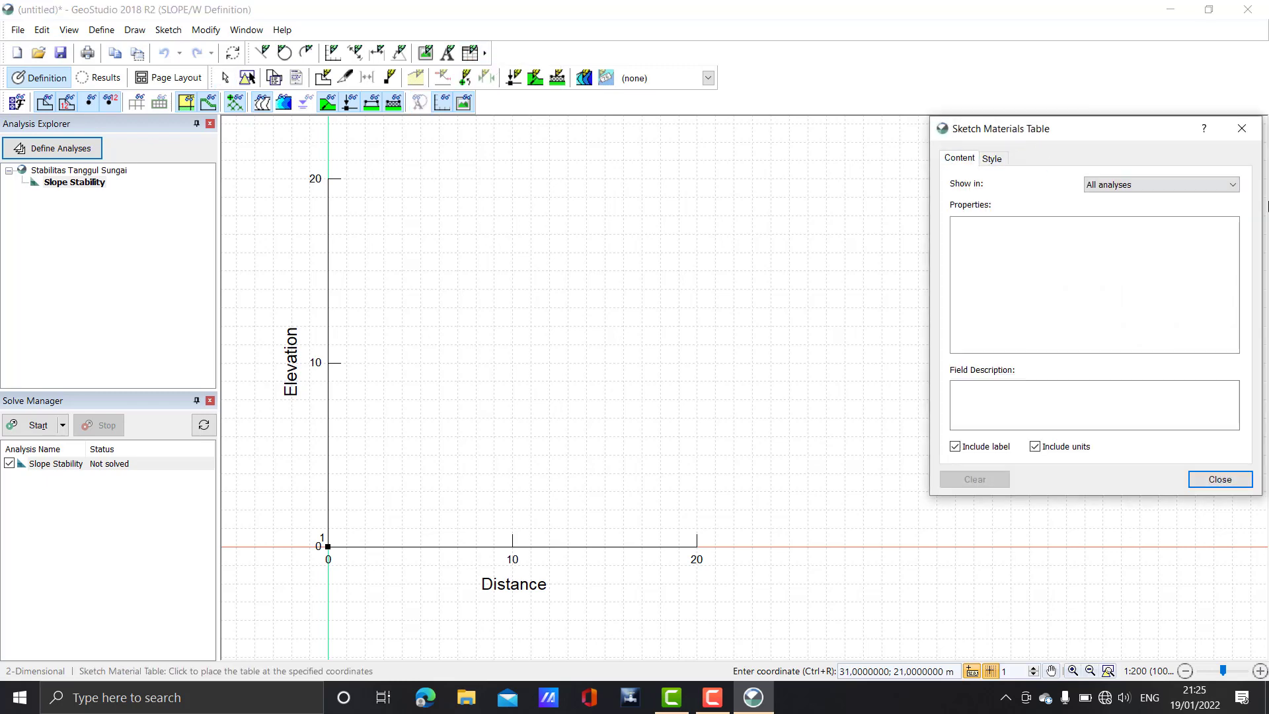
{"action": "left_click", "coordinate": [1249, 136]}
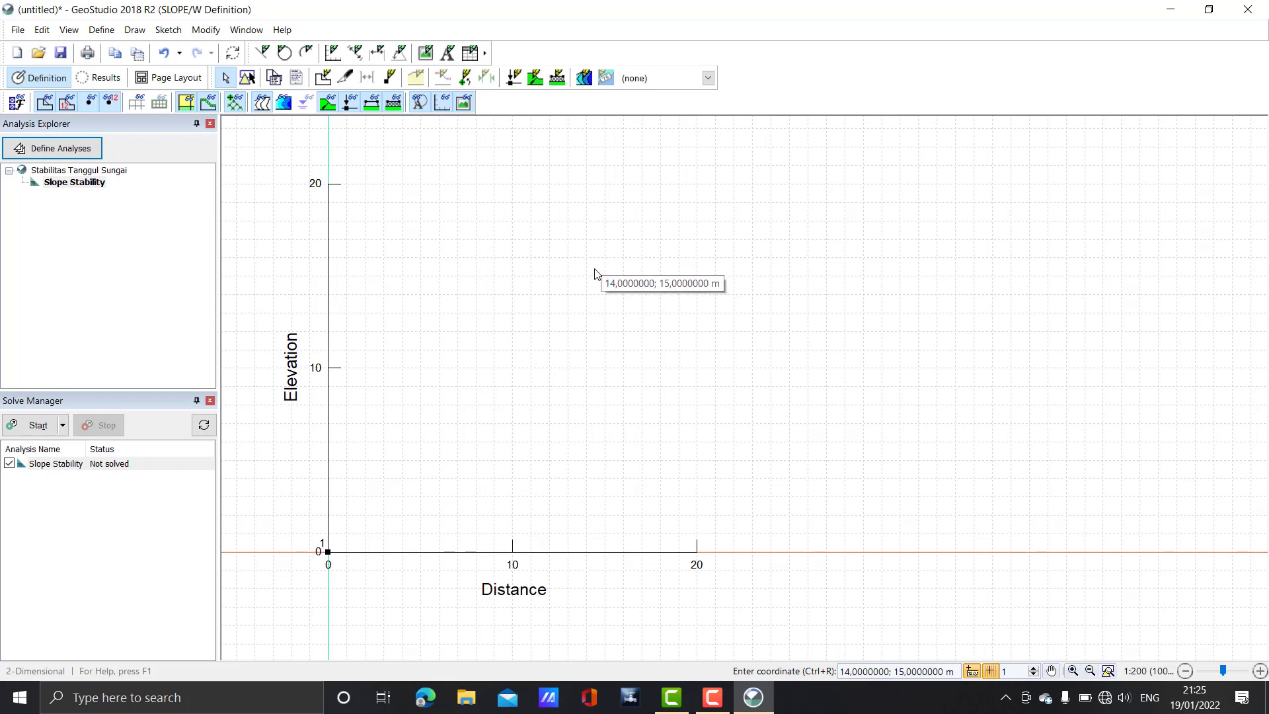
Browse the File, Edit, View and Draw menus toward the Define menu
{"action": "left_click", "coordinate": [18, 30]}
{"action": "mouse_move", "coordinate": [45, 33]}
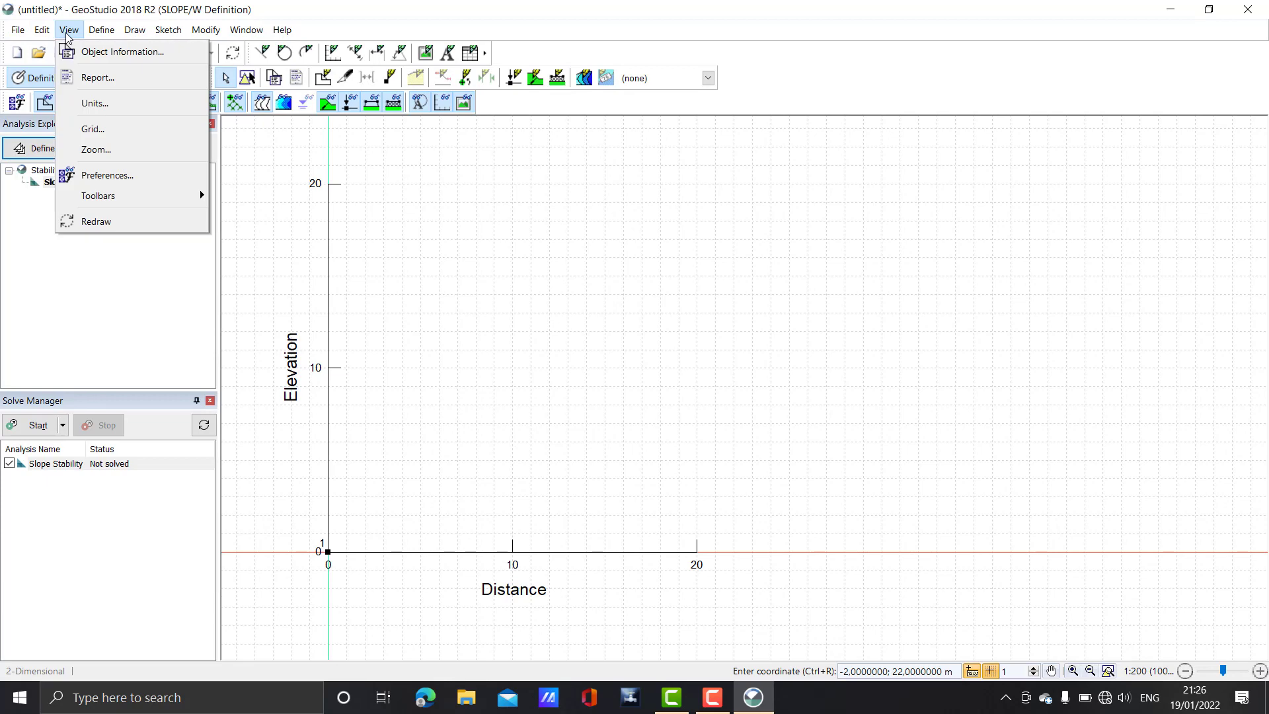
{"action": "mouse_move", "coordinate": [135, 31]}
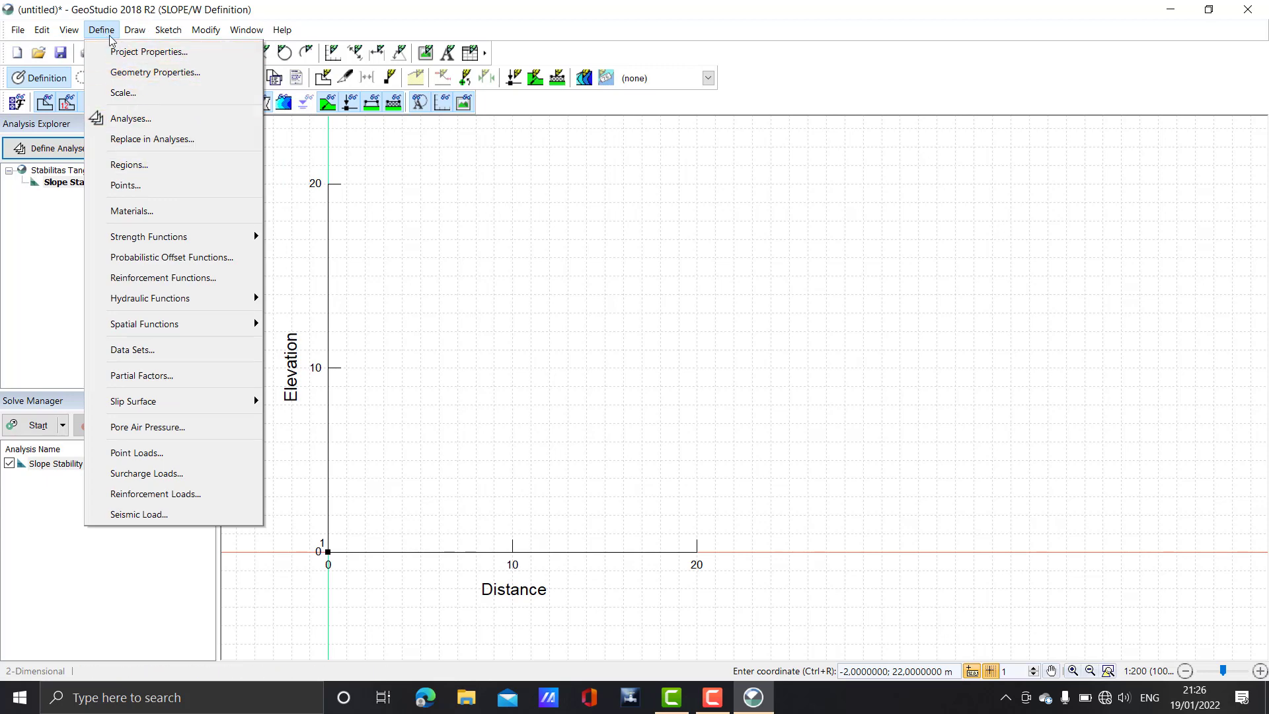
In the Define Points table, add point 2 at X 10, Y 5
{"action": "left_click", "coordinate": [154, 185]}
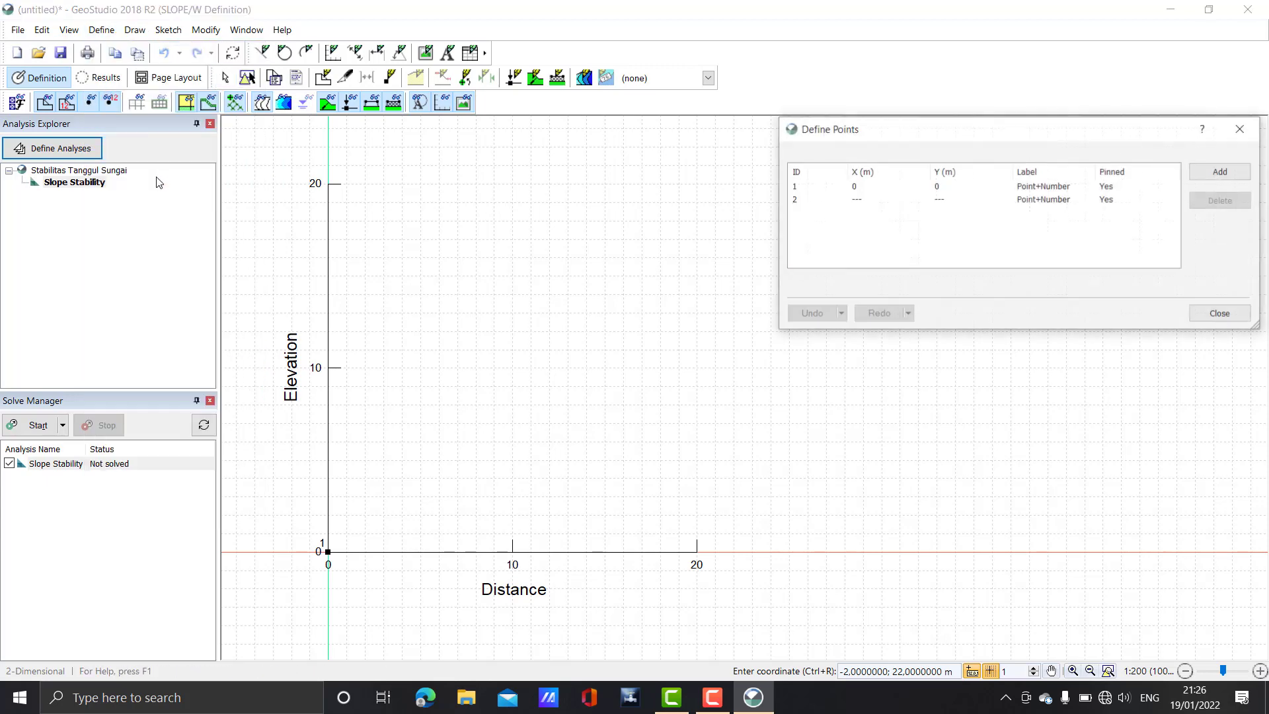
{"action": "left_click", "coordinate": [864, 206]}
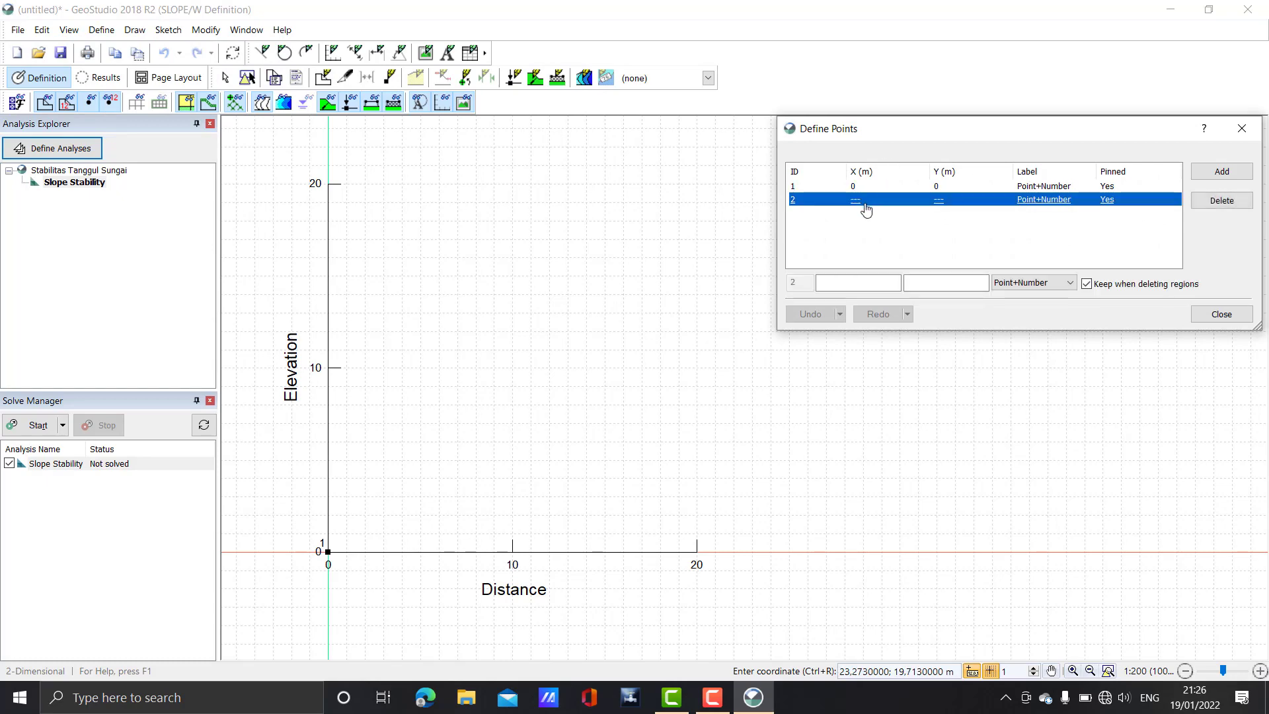
{"action": "left_click", "coordinate": [893, 280]}
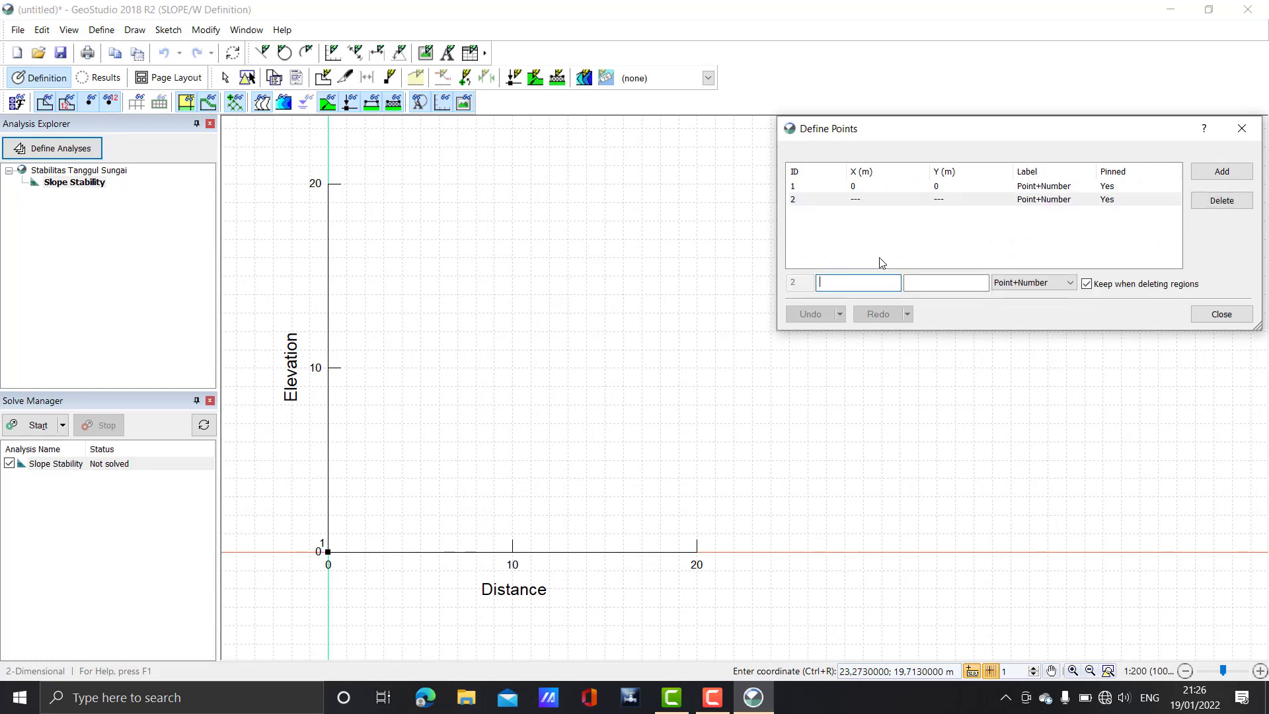
{"action": "type", "text": "10"}
{"action": "left_click", "coordinate": [980, 280]}
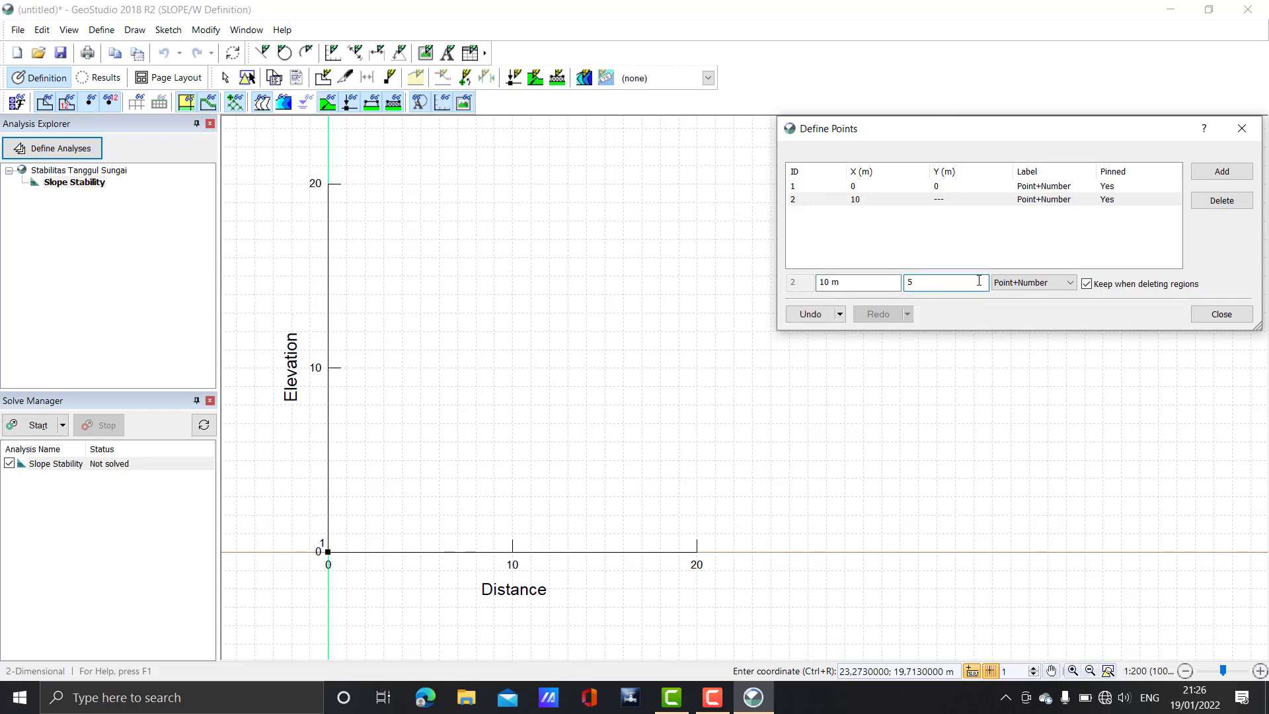
{"action": "type", "text": "5"}
{"action": "key", "text": "Return"}
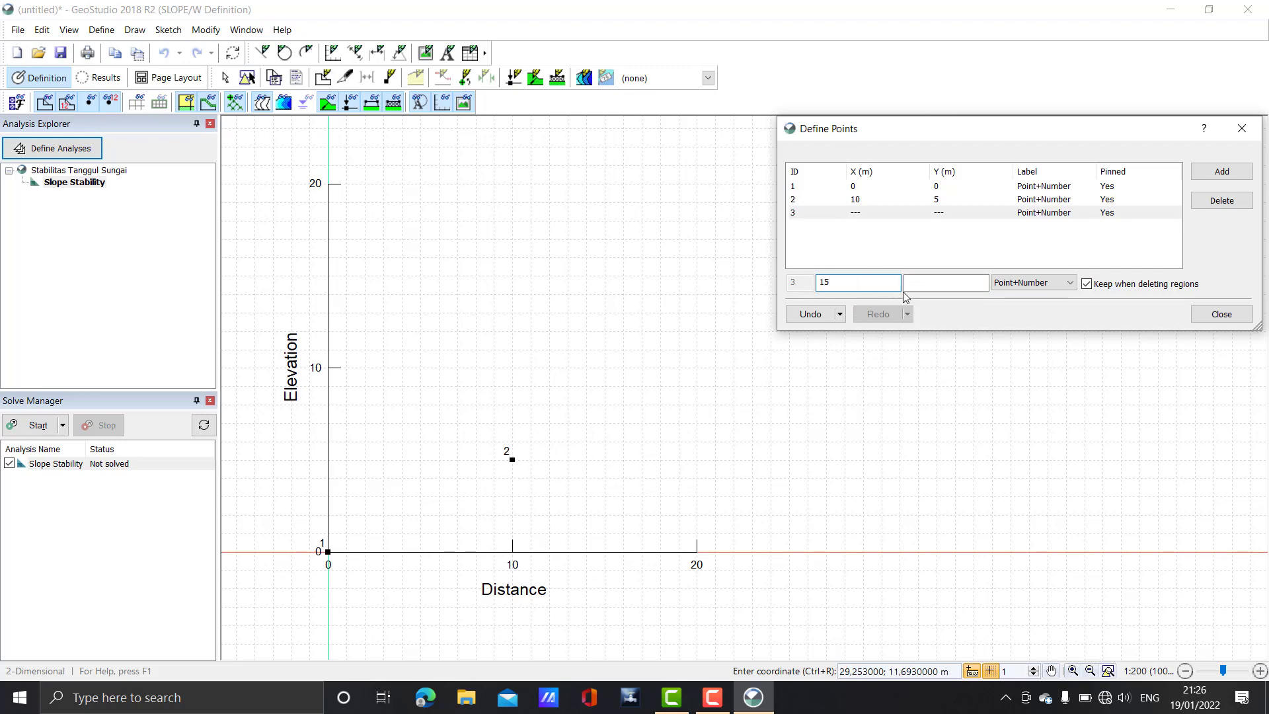
Add point 3 at (15, 5) and point 4 at (20, 0), then close the table
{"action": "left_click", "coordinate": [953, 283]}
{"action": "type", "text": "5"}
{"action": "key", "text": "Return"}
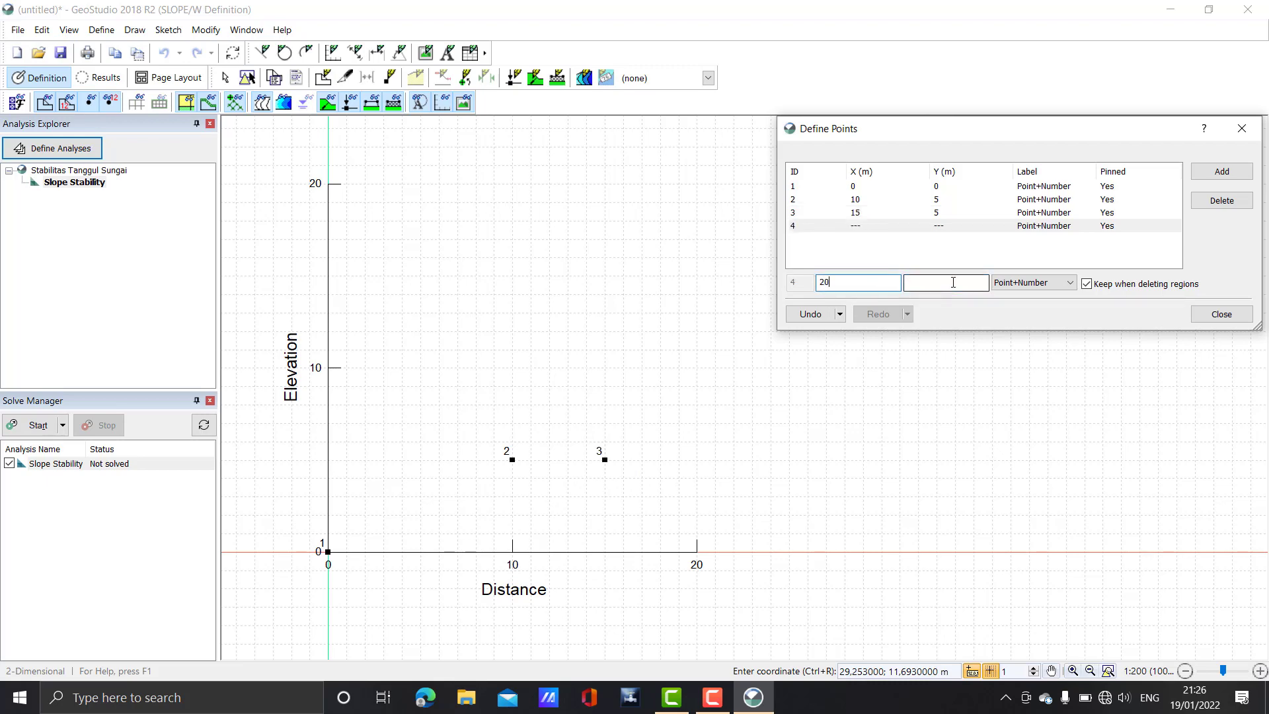
{"action": "type", "text": "0"}
{"action": "key", "text": "Return"}
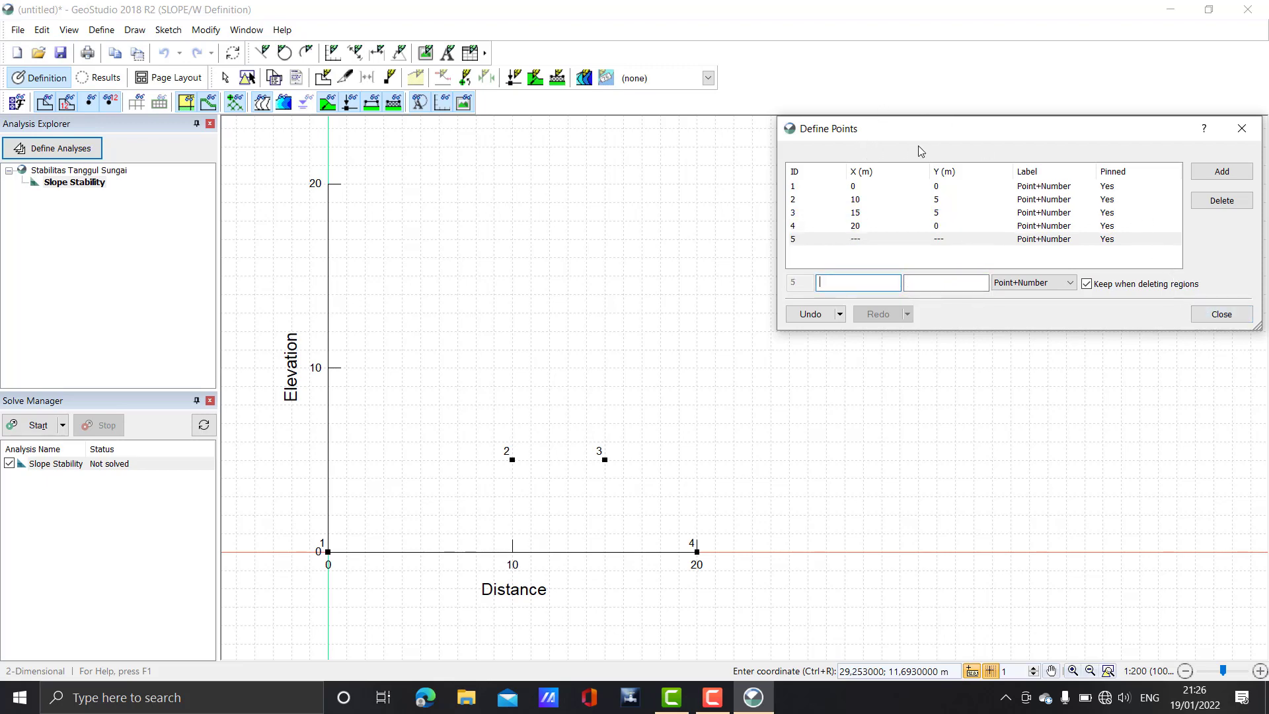
{"action": "left_click", "coordinate": [1221, 314]}
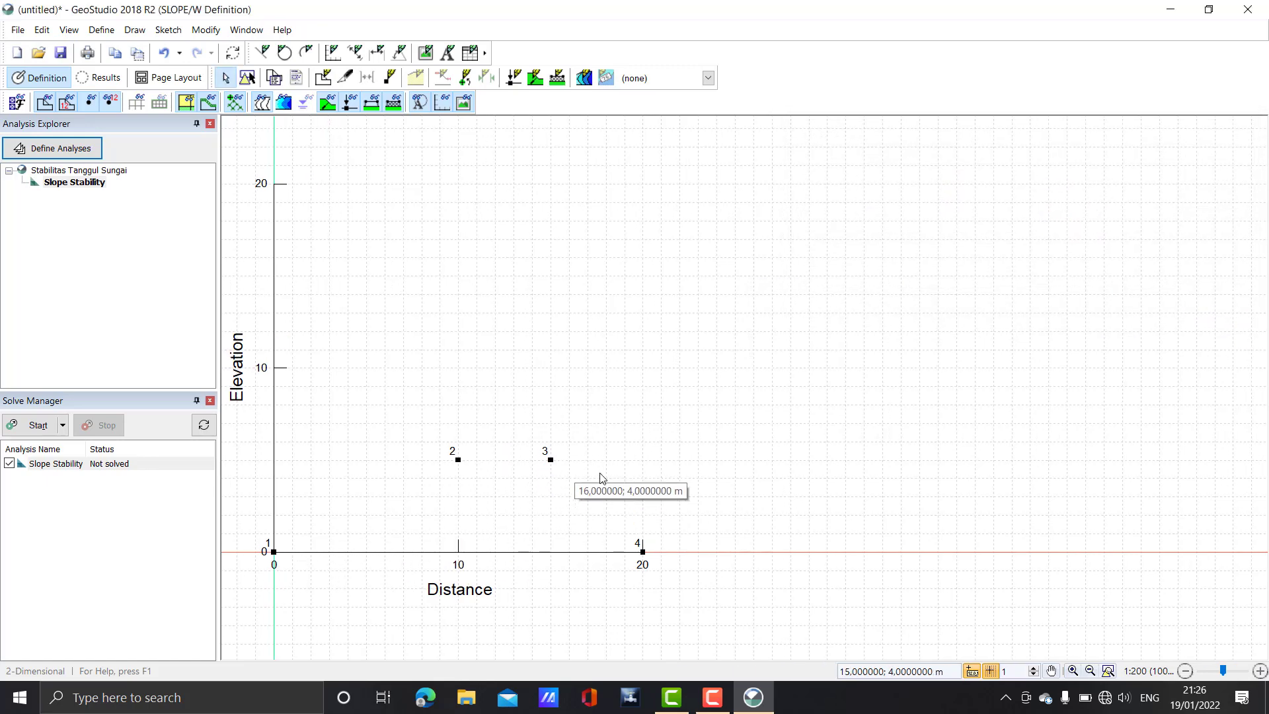
Sketch lines joining points 1→2→3→4 and back to 1 to form the trapezoid outline
{"action": "left_click_drag", "start_coordinate": [476, 483], "coordinate": [508, 491]}
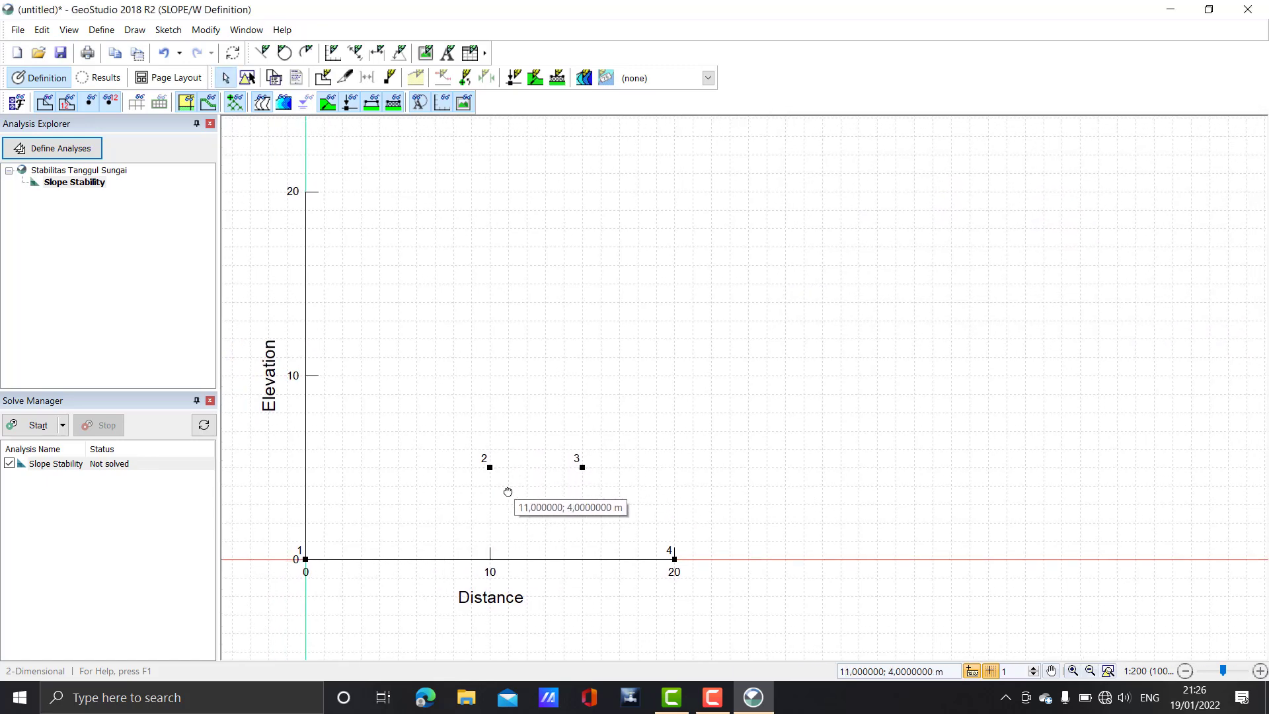
{"action": "left_click", "coordinate": [263, 52]}
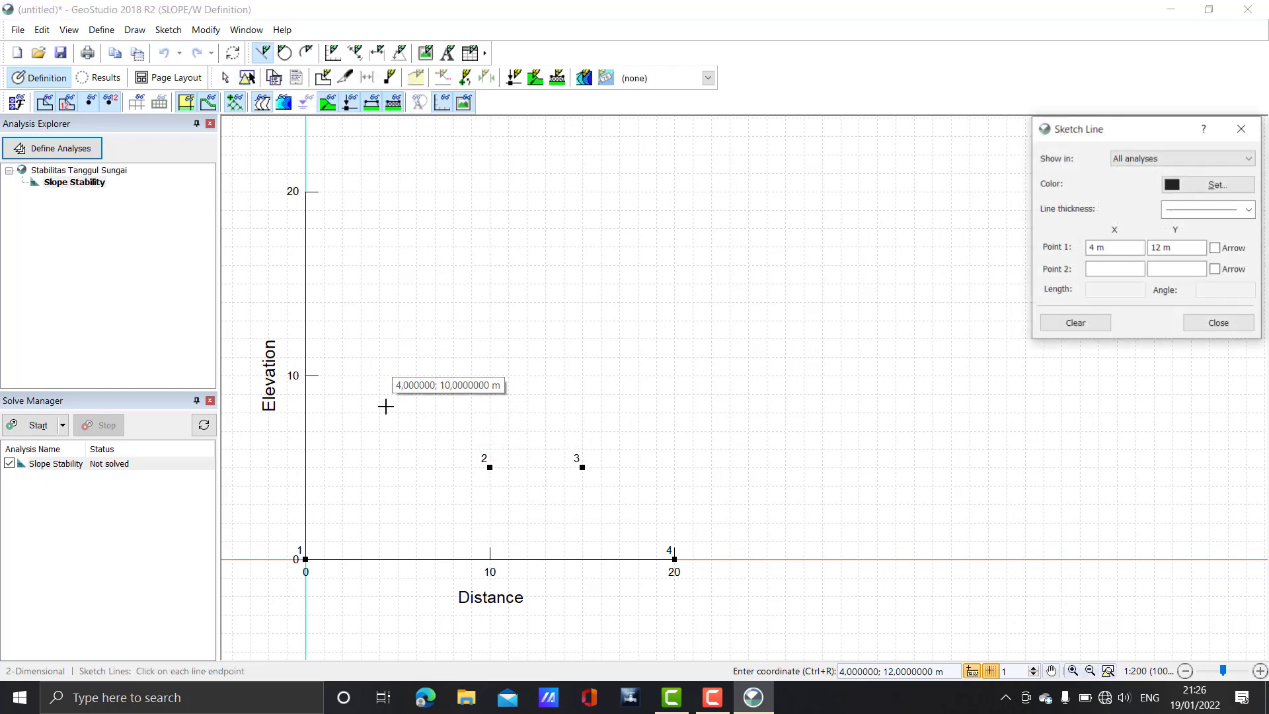
{"action": "left_click", "coordinate": [306, 559]}
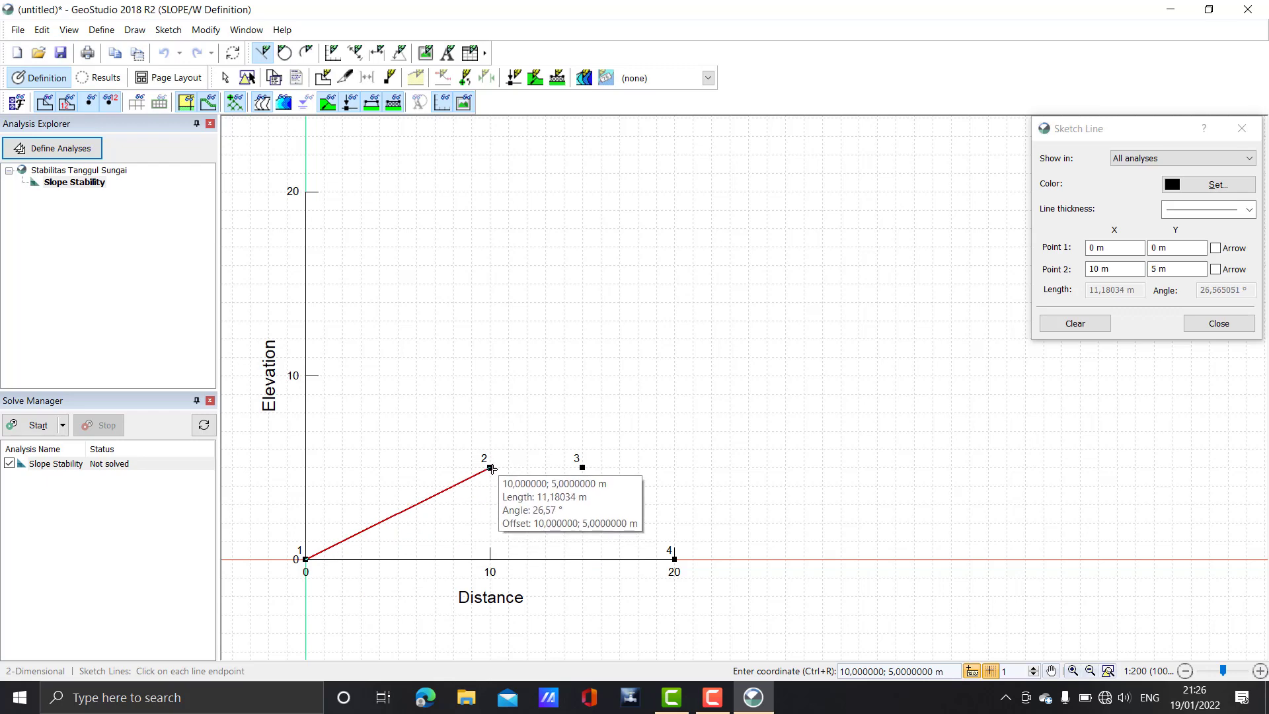
{"action": "left_click", "coordinate": [489, 468]}
{"action": "left_click", "coordinate": [583, 467]}
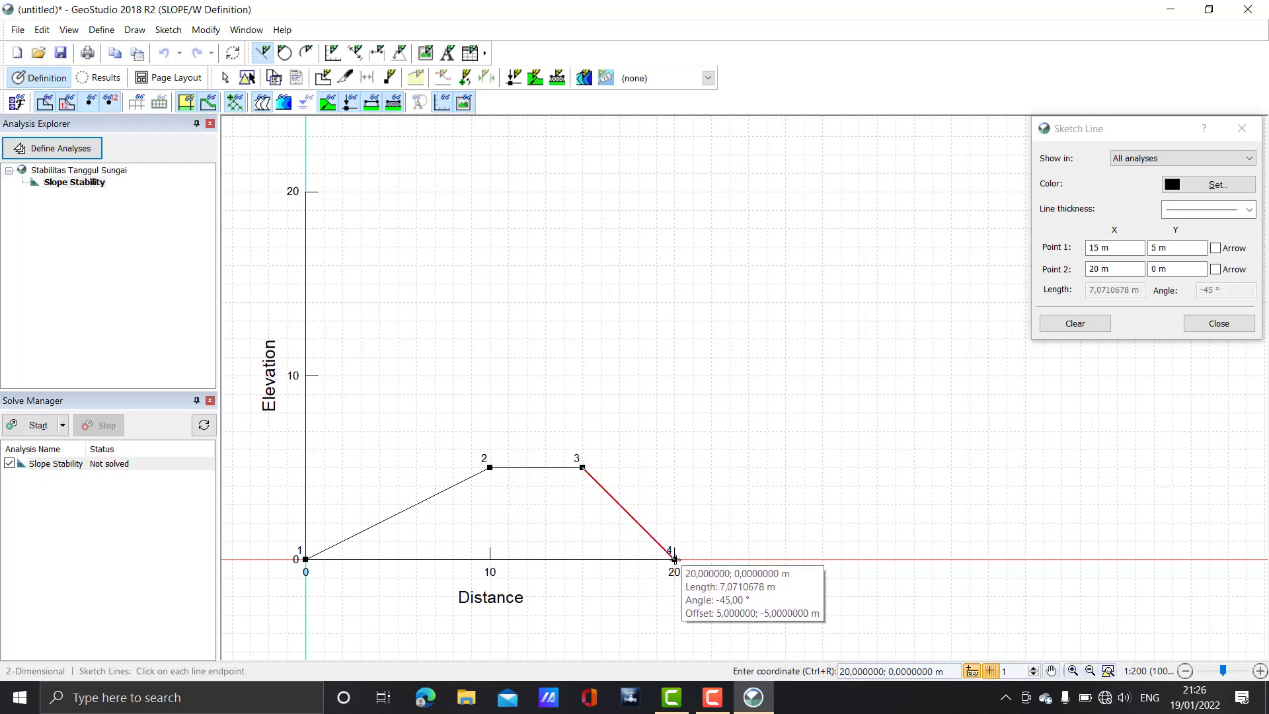
{"action": "left_click", "coordinate": [674, 559]}
{"action": "left_click", "coordinate": [305, 560]}
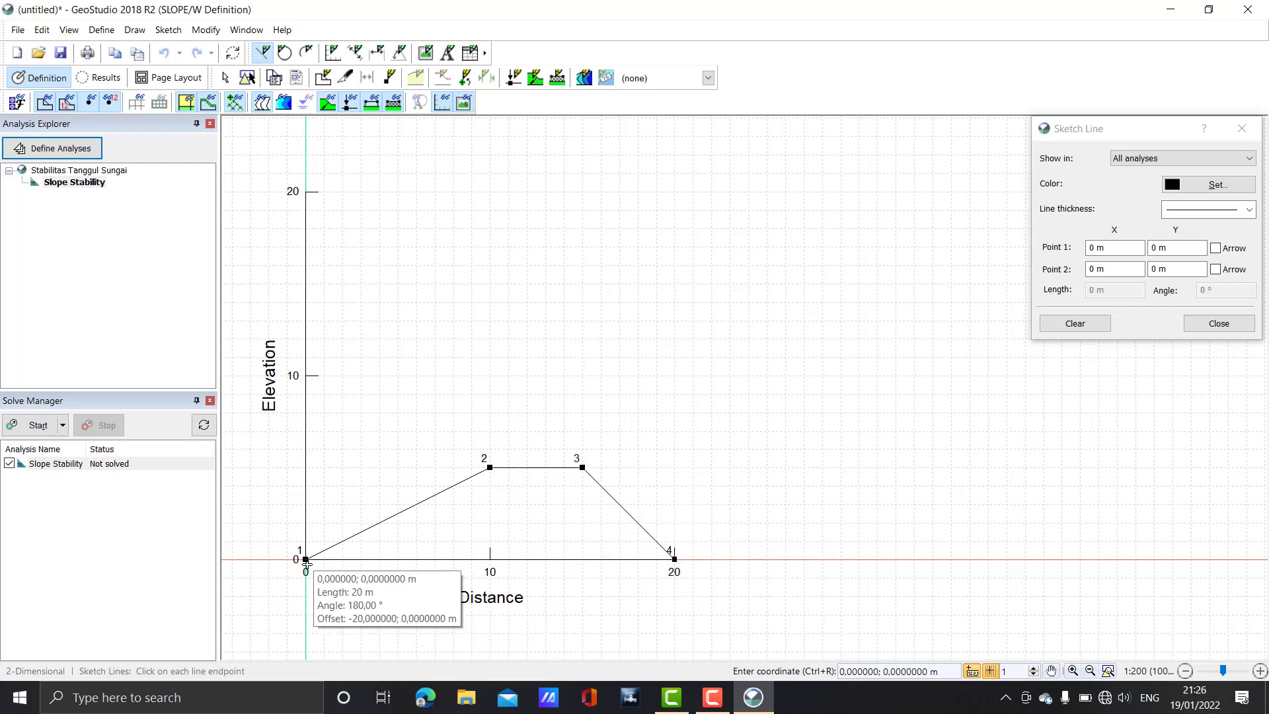
{"action": "right_click", "coordinate": [392, 561]}
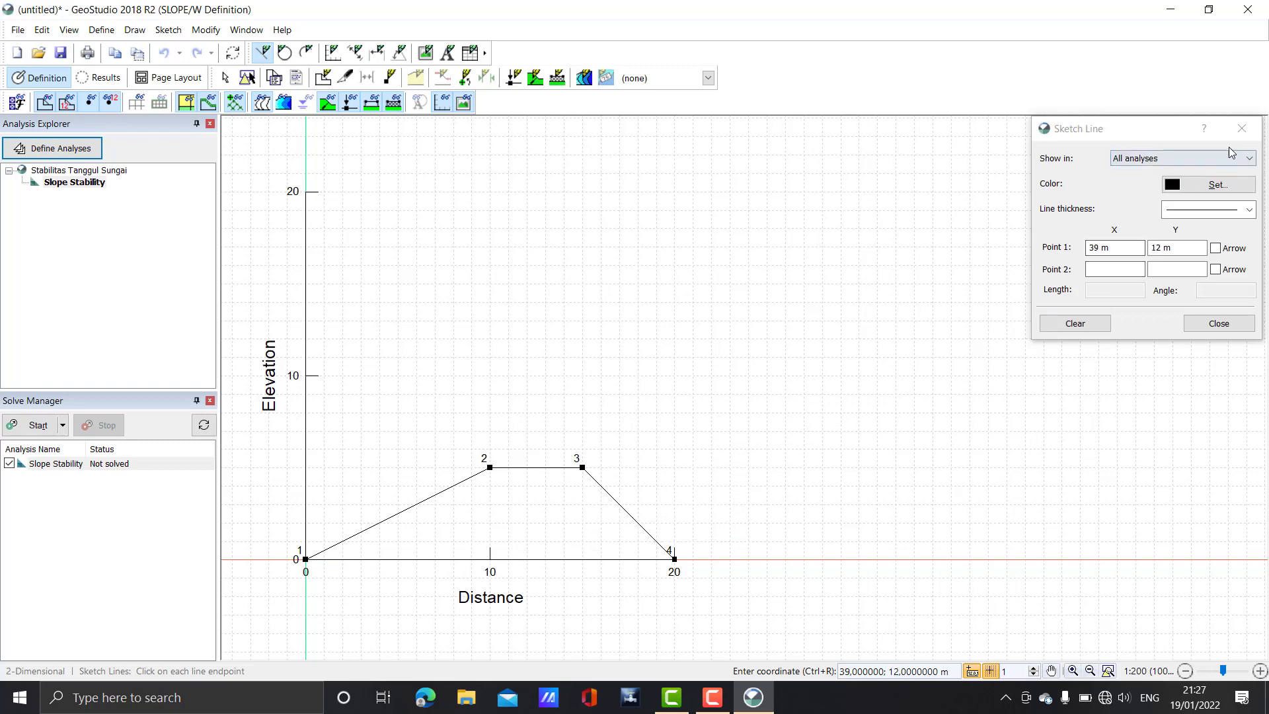
{"action": "left_click", "coordinate": [1242, 128]}
Zoom and pan to centre the trapezoid, then pick the region-drawing tool
{"action": "scroll", "coordinate": [661, 430], "scroll_direction": "down", "scroll_amount": 1}
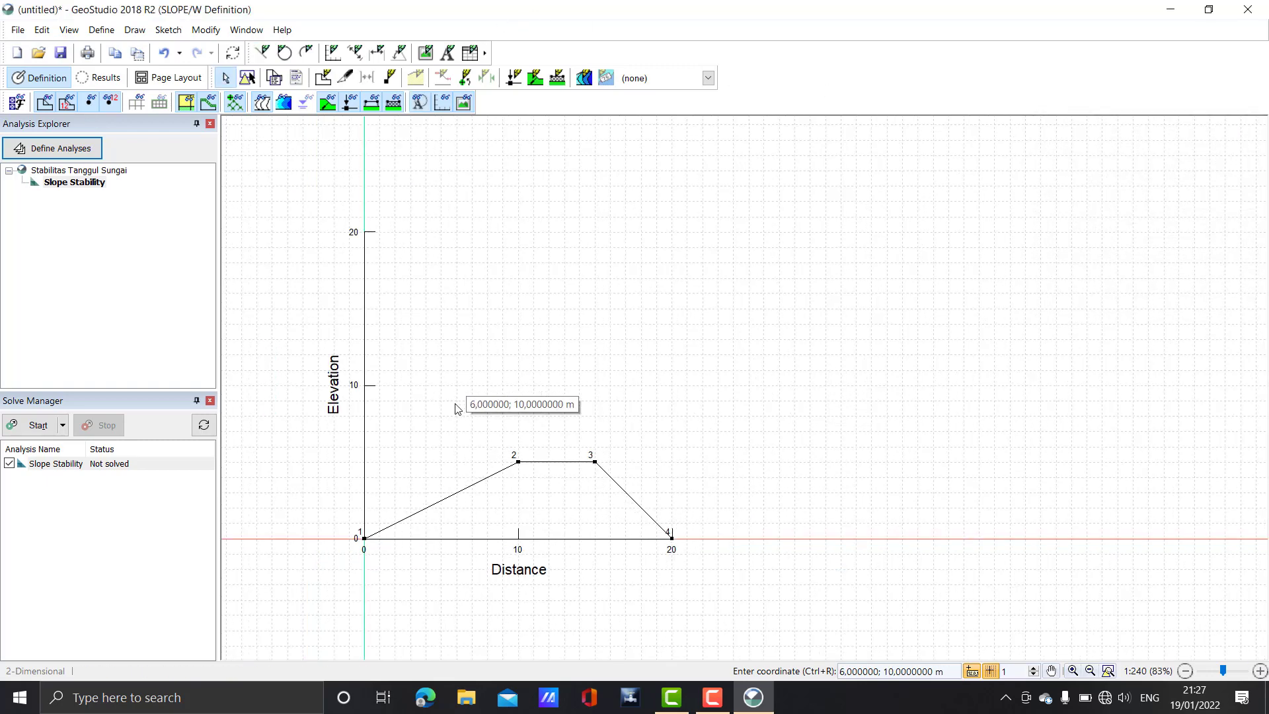
{"action": "scroll", "coordinate": [522, 519], "scroll_direction": "up", "scroll_amount": 2}
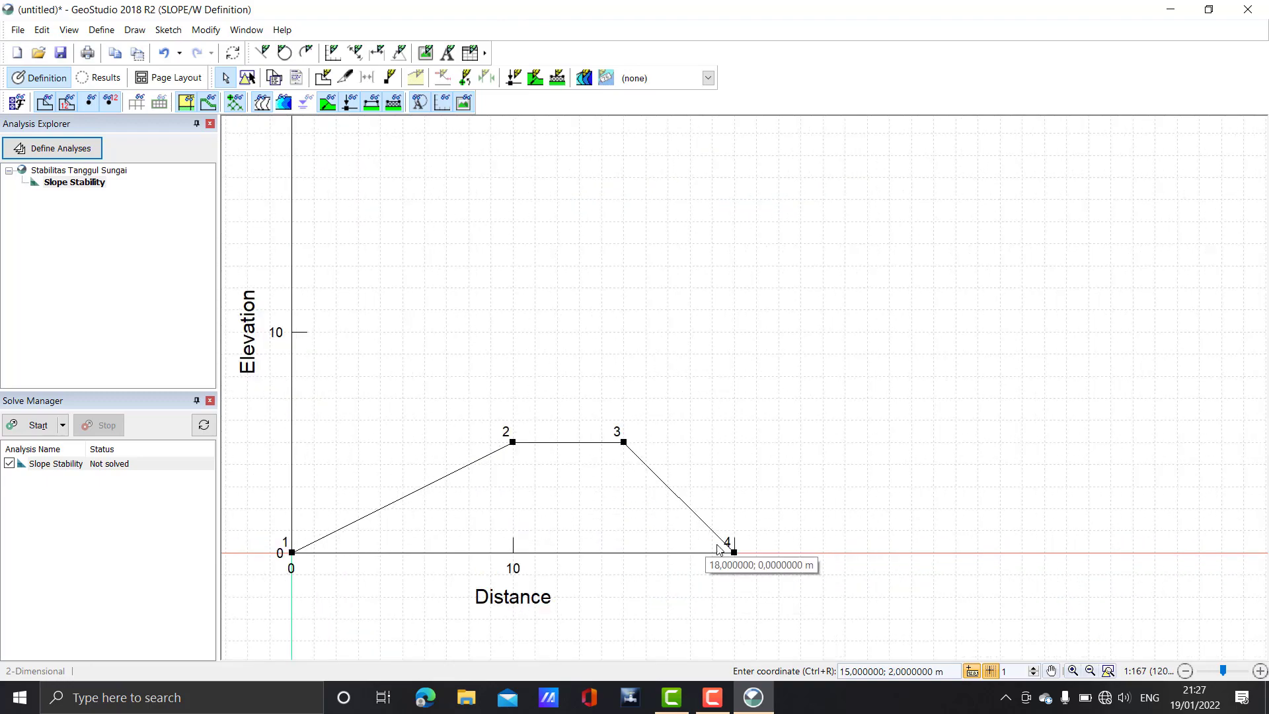
{"action": "scroll", "coordinate": [755, 554], "scroll_direction": "up", "scroll_amount": 3}
{"action": "scroll", "coordinate": [720, 555], "scroll_direction": "down", "scroll_amount": 2}
{"action": "left_click_drag", "start_coordinate": [721, 555], "coordinate": [857, 531]}
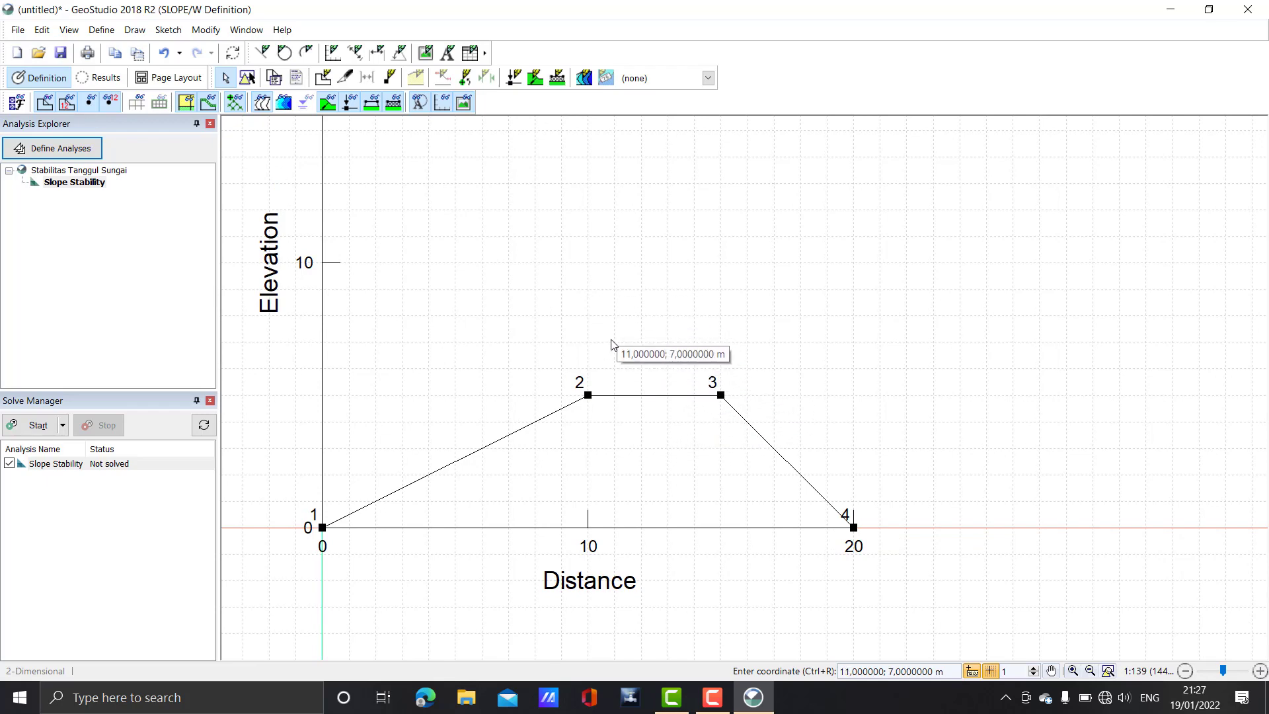
{"action": "left_click", "coordinate": [328, 85]}
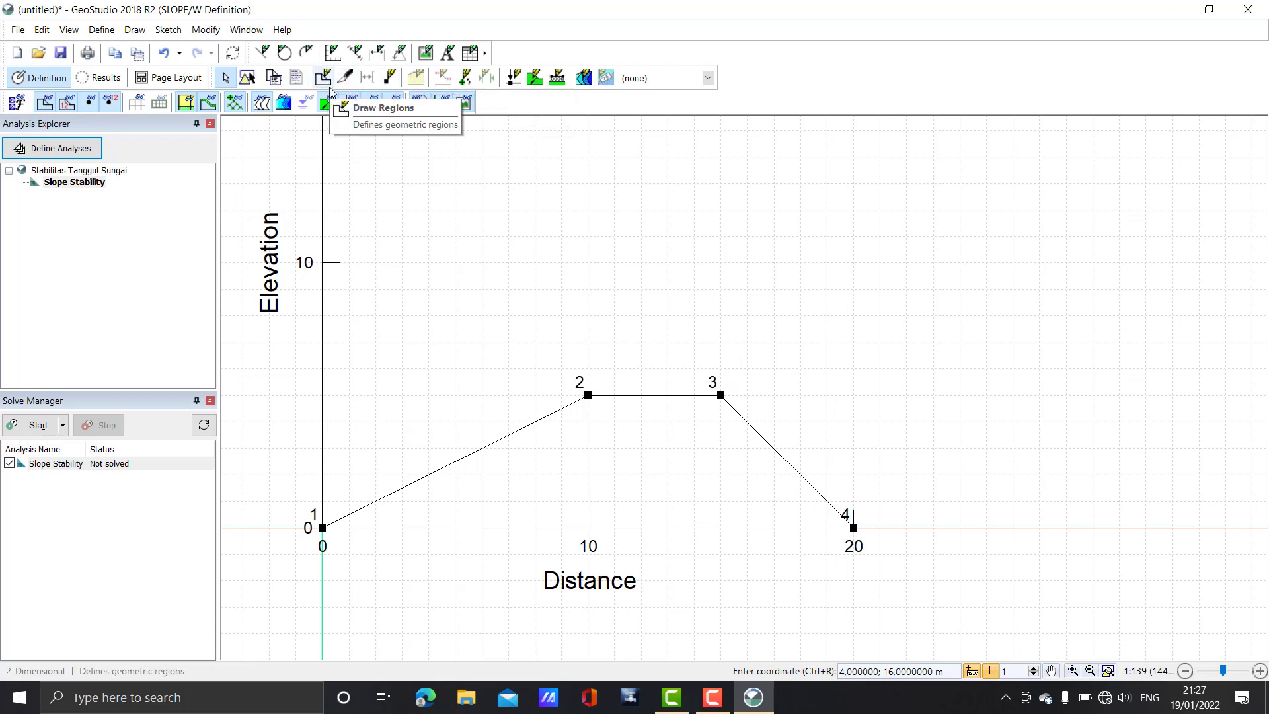
Draw a polygonal domain region through points 1, 2, 3, 4 and back to 1
{"action": "left_click", "coordinate": [327, 79]}
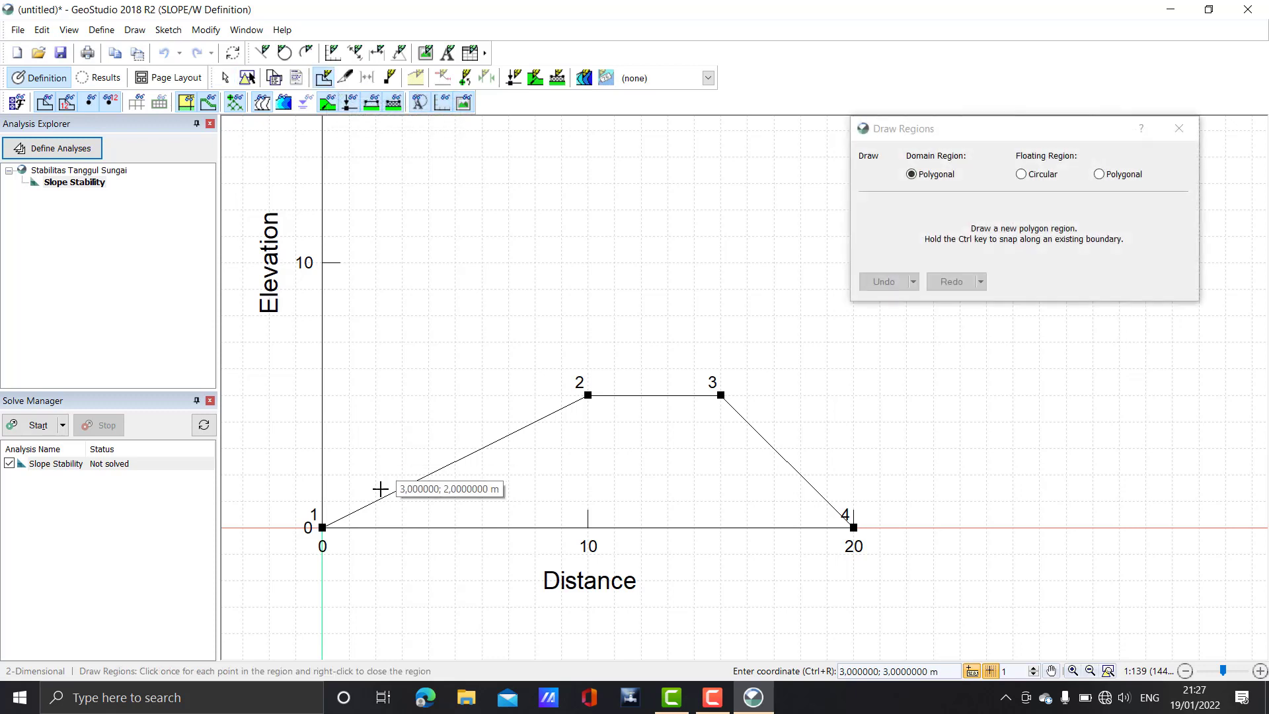
{"action": "left_click", "coordinate": [322, 528]}
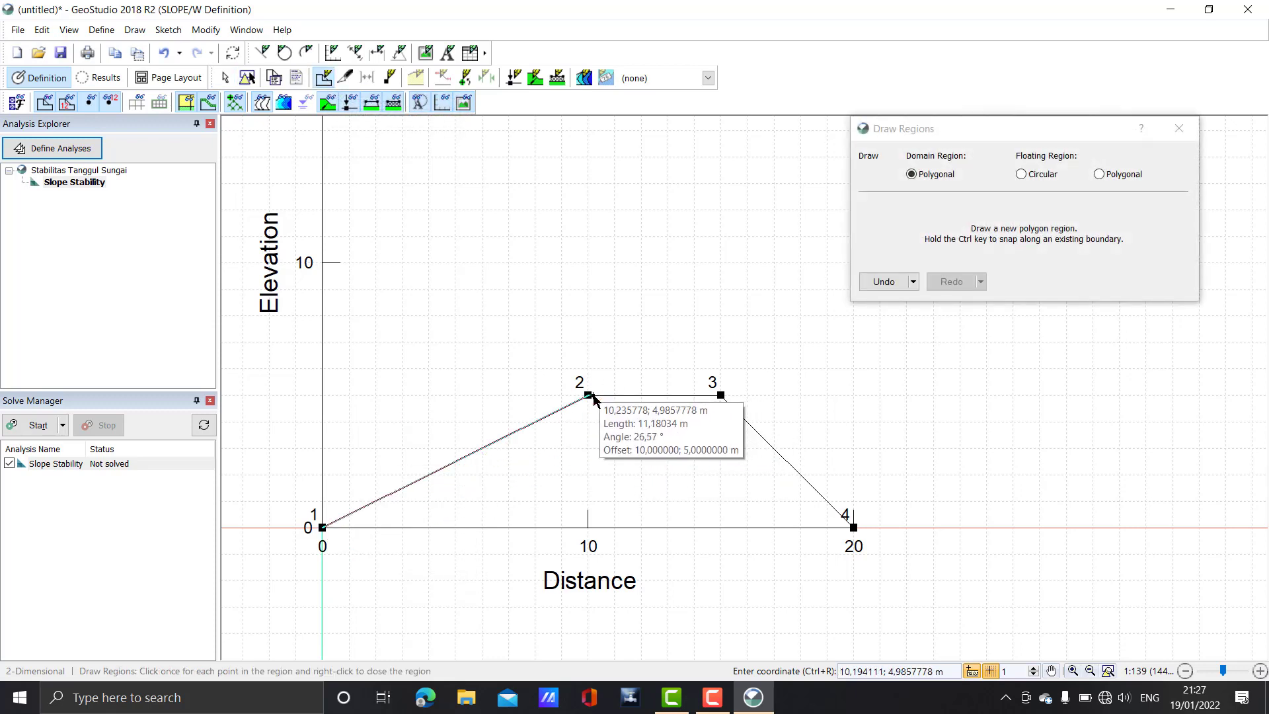
{"action": "left_click", "coordinate": [588, 395]}
{"action": "left_click", "coordinate": [721, 394]}
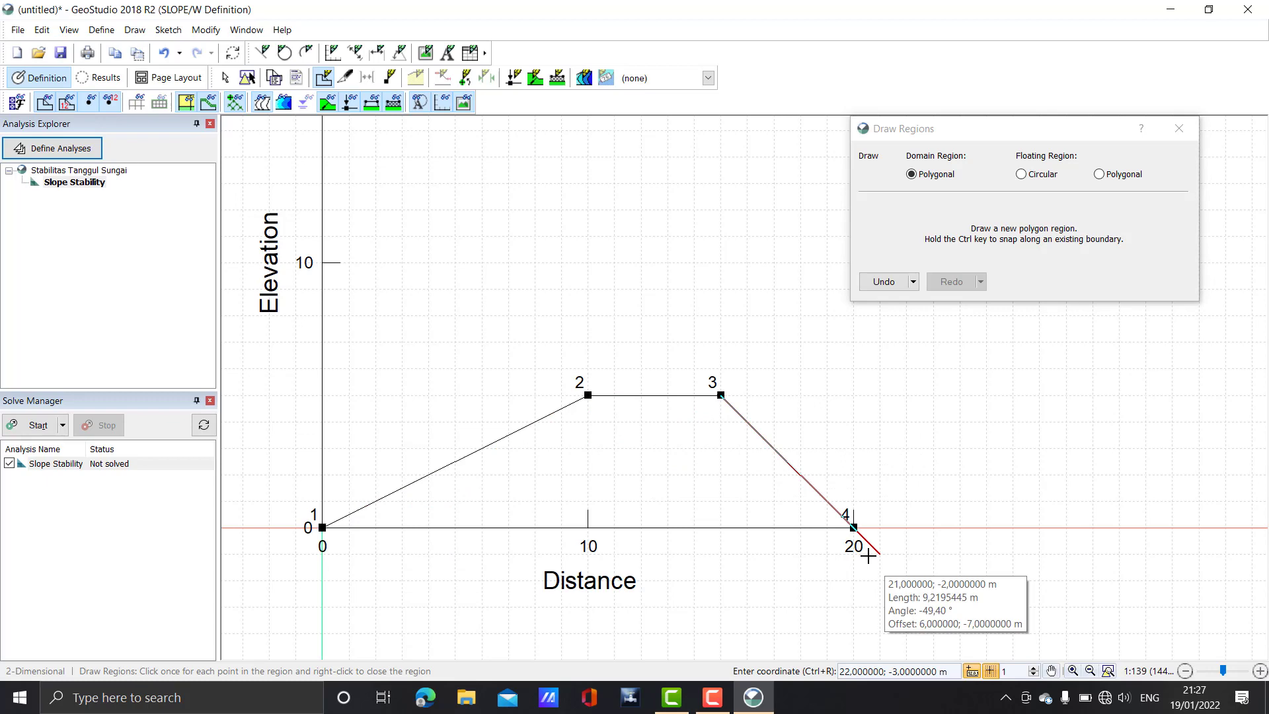
{"action": "left_click", "coordinate": [853, 527]}
{"action": "left_click", "coordinate": [323, 528]}
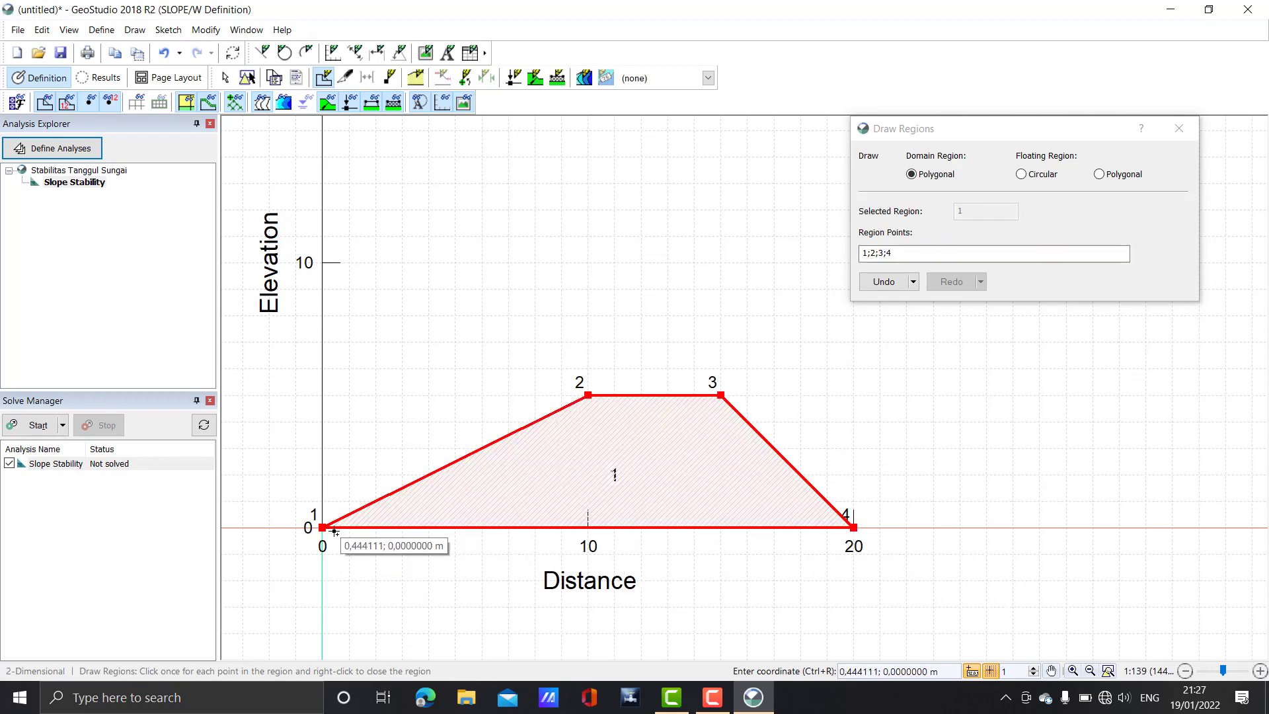
{"action": "left_click", "coordinate": [1183, 134]}
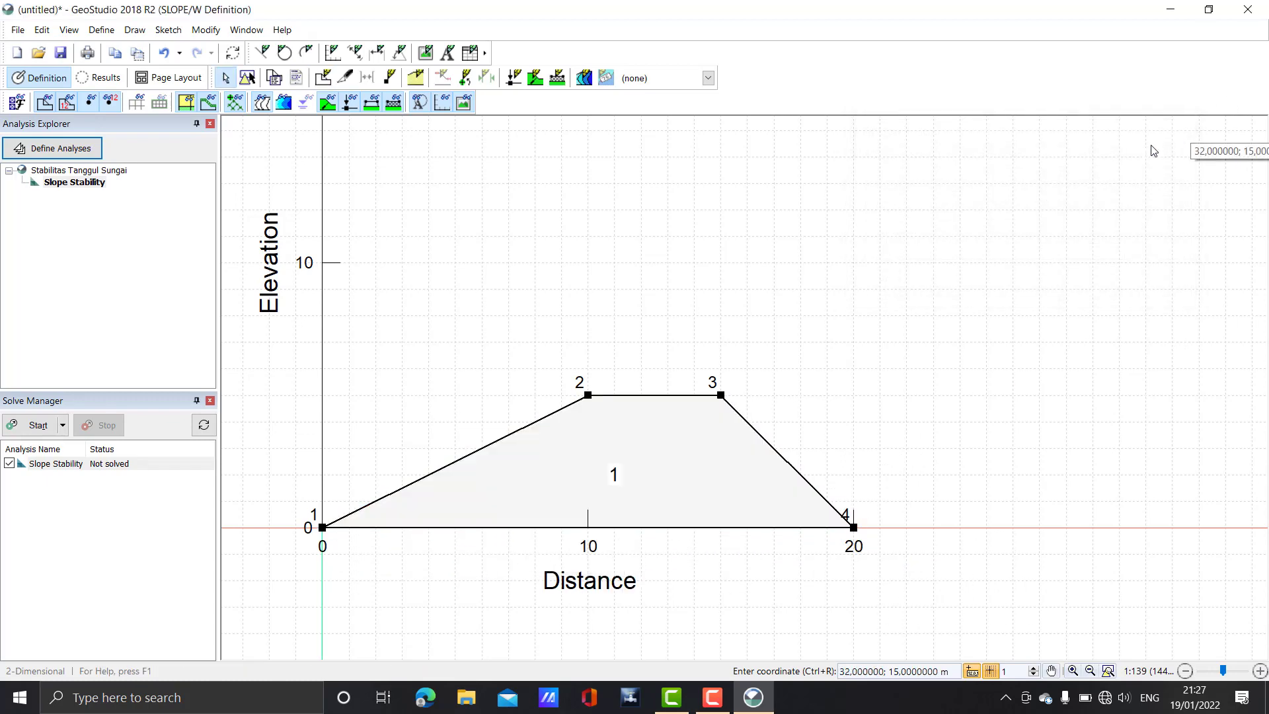
{"action": "left_click", "coordinate": [423, 83]}
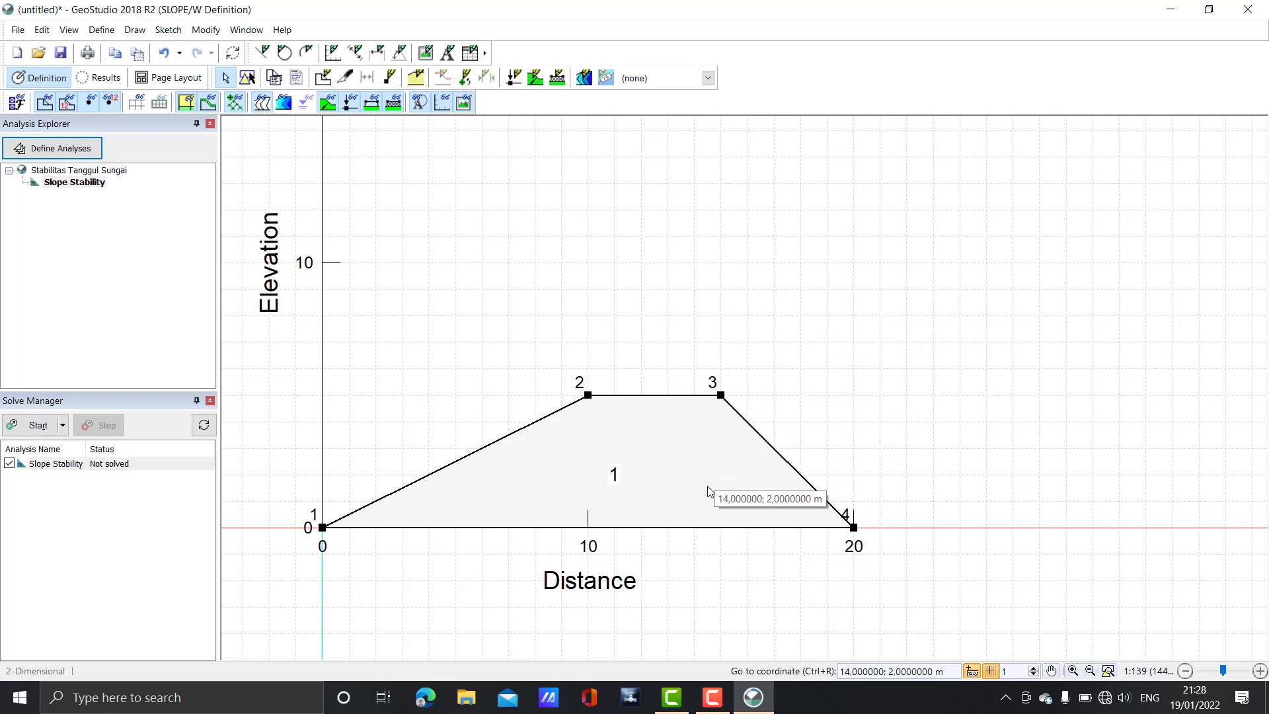
{"action": "left_click", "coordinate": [708, 697]}
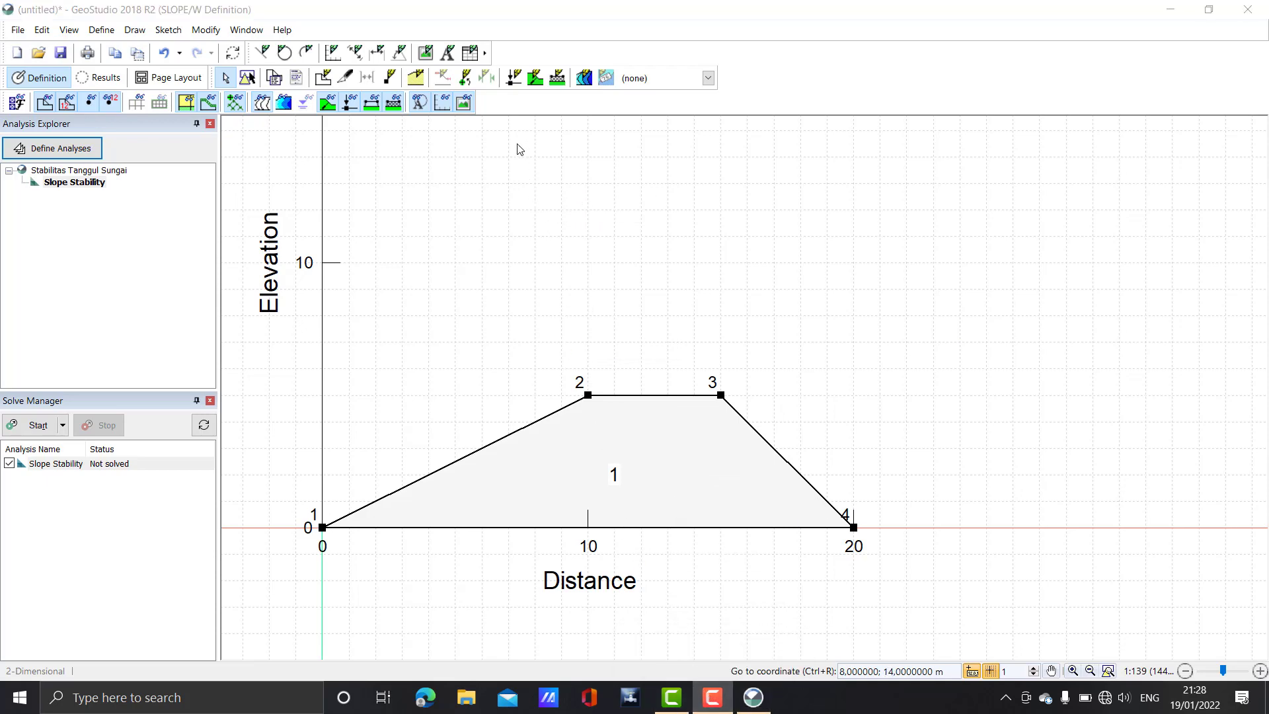